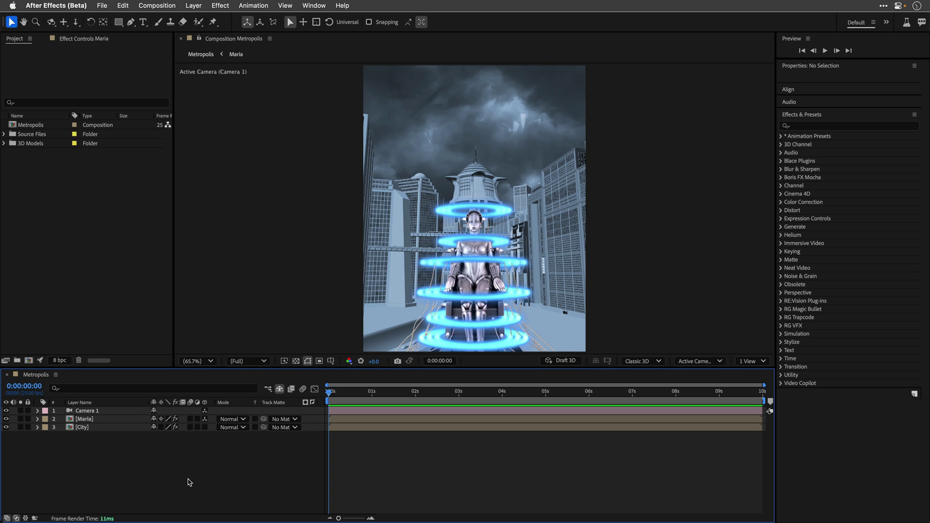
Step: Open the Maria composition, scrub the ring animation, and select Circles in an angled view
double_click(85, 419)
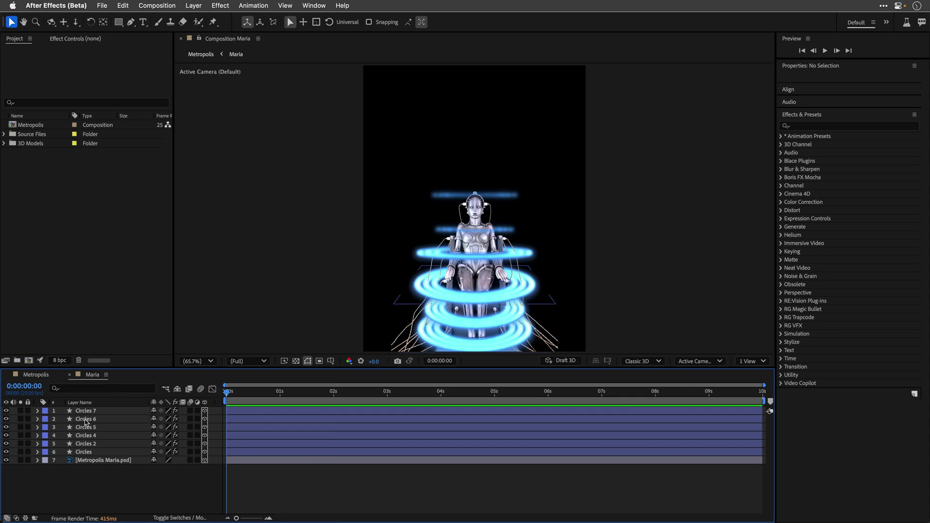
left_click_drag(244, 398, 611, 393)
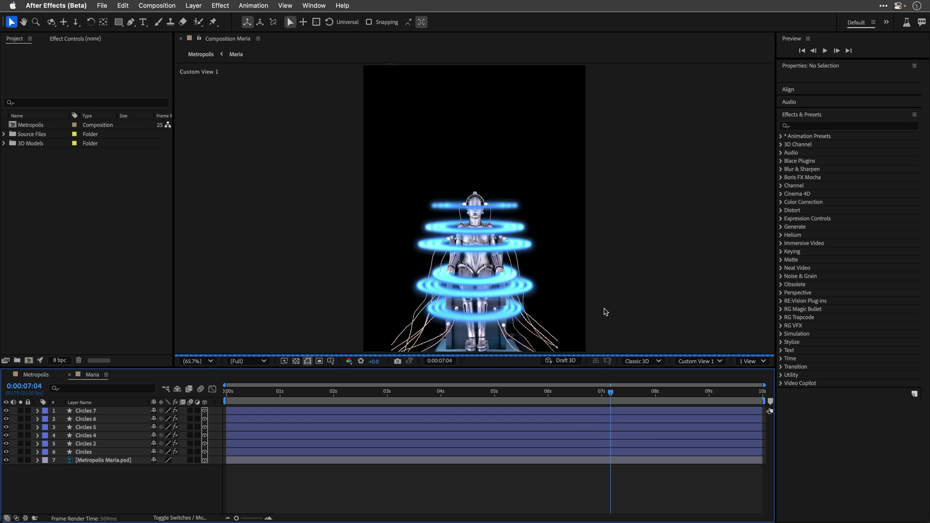
key("F11")
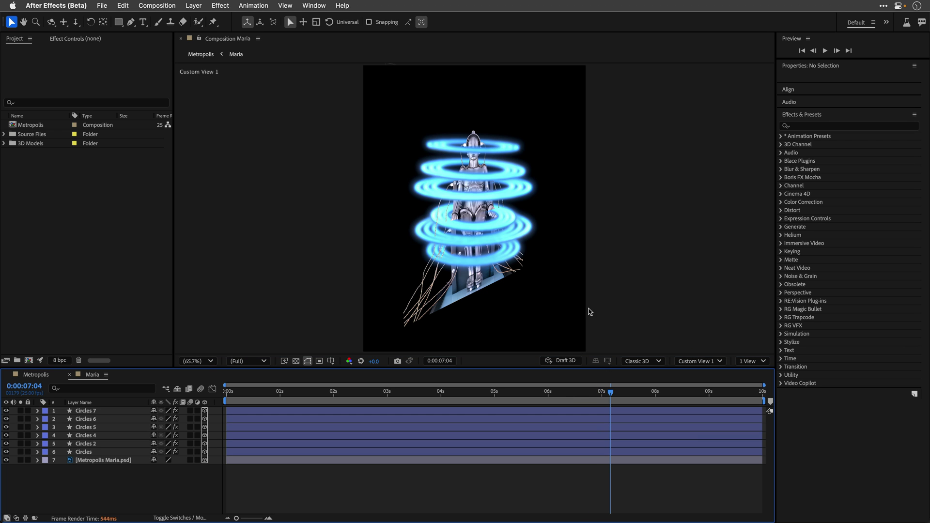
left_click(82, 455)
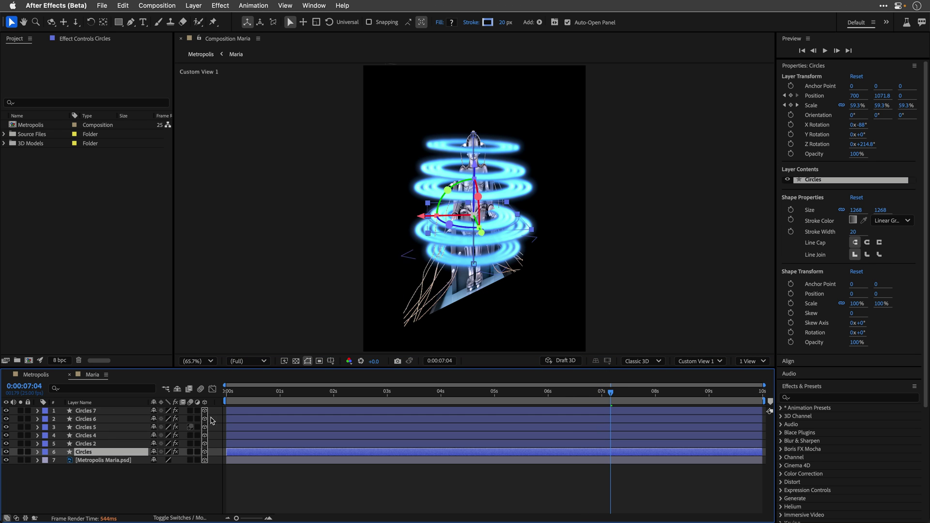
Step: Browse the Adobe Express Looping presets and inspect the Optical Glow effect on Circles
left_click(781, 408)
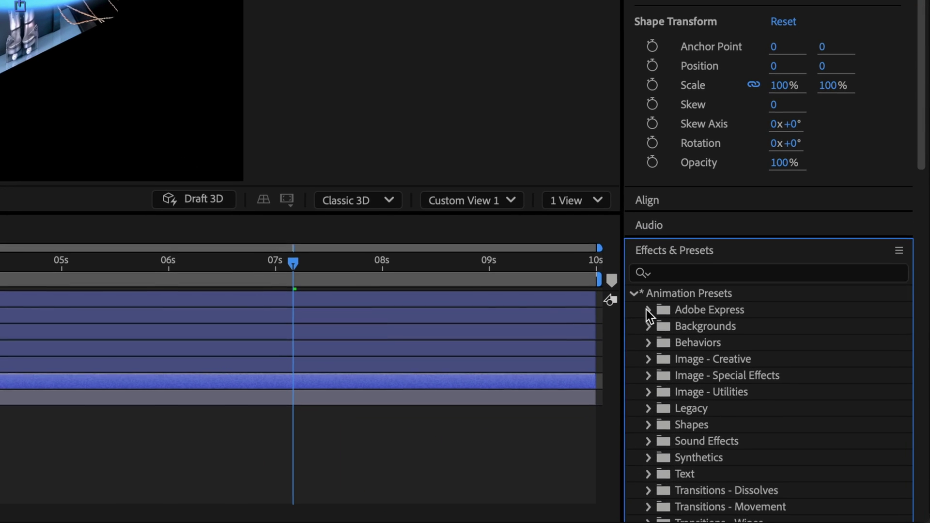
left_click(790, 416)
left_click(798, 433)
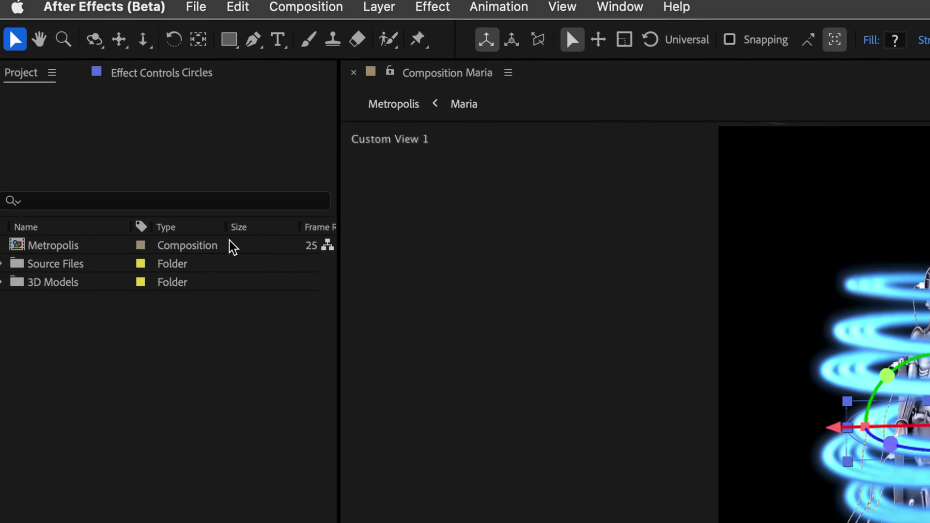
left_click(148, 80)
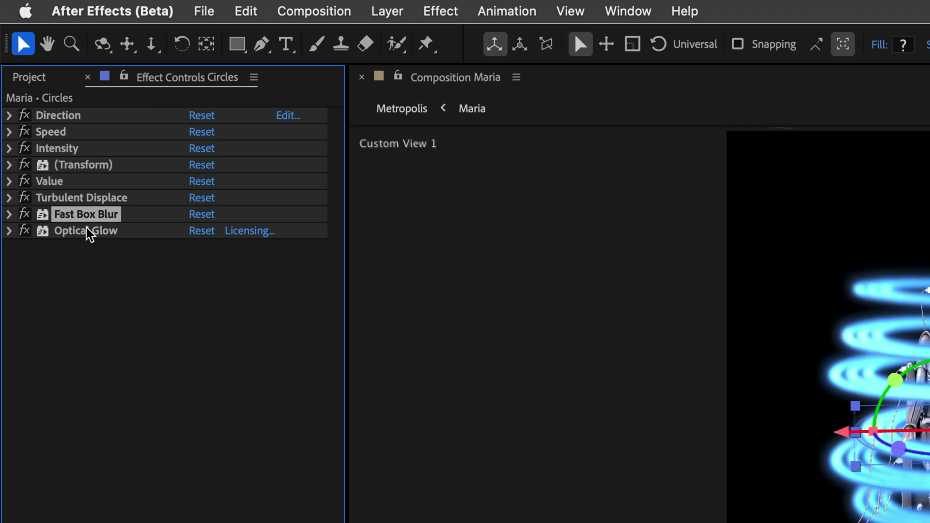
left_click(9, 231)
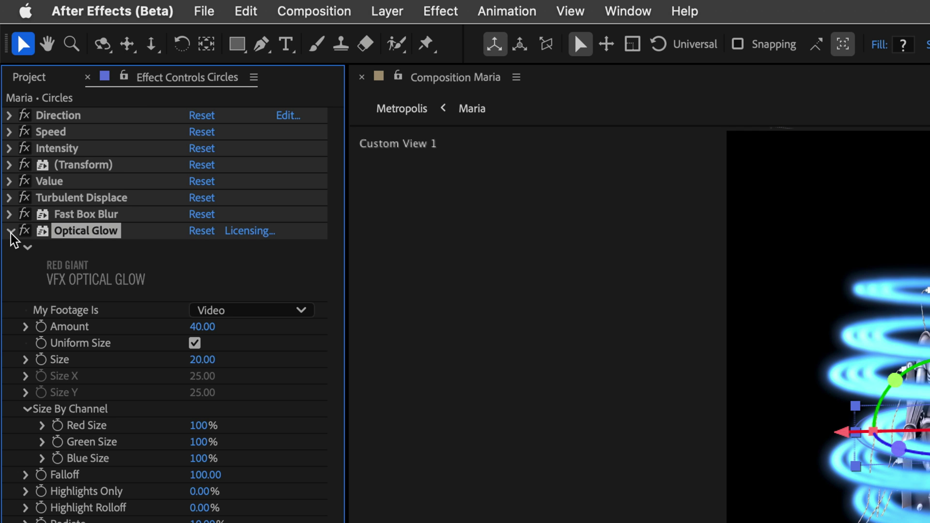
left_click(10, 232)
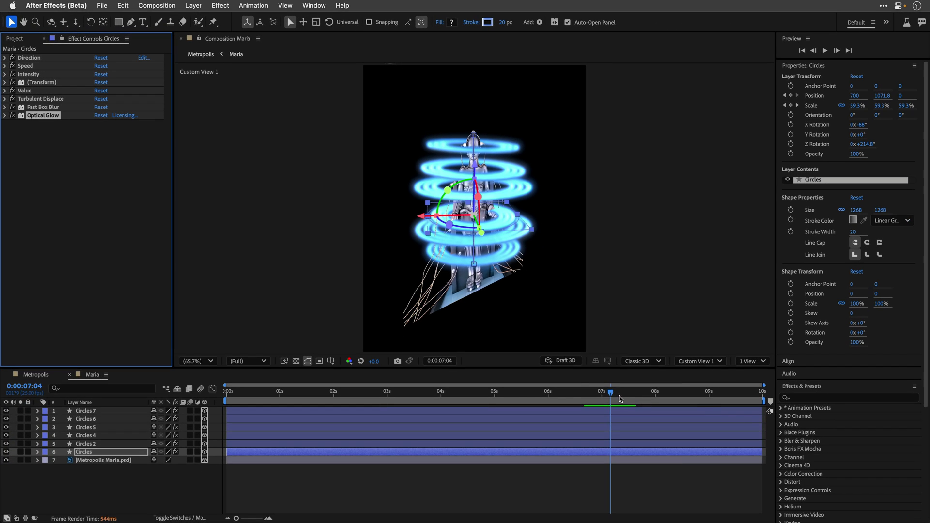
Step: Return Maria to the default camera view and the start of the comp
left_click_drag(621, 398, 647, 389)
key("F12")
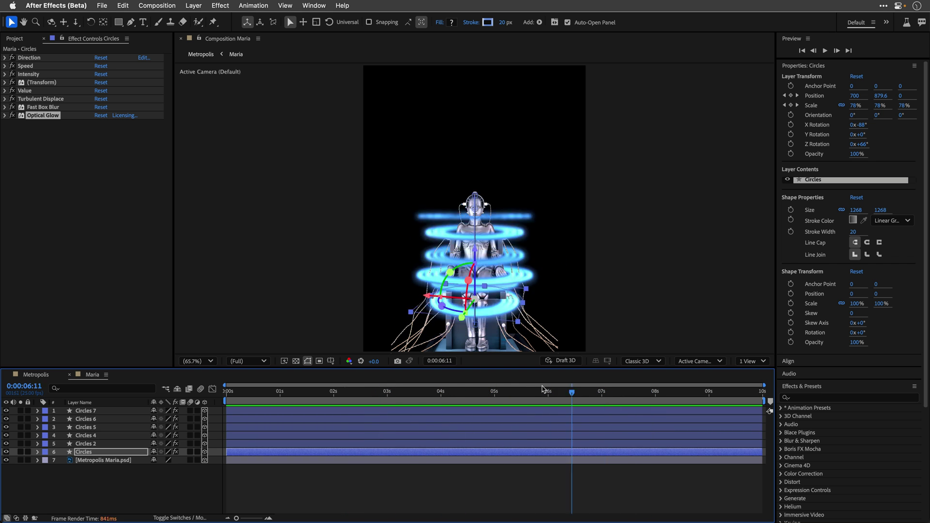
key("Home")
Step: Close Maria, open the City composition, and scrub until the METROPOLIS title appears
left_click(70, 375)
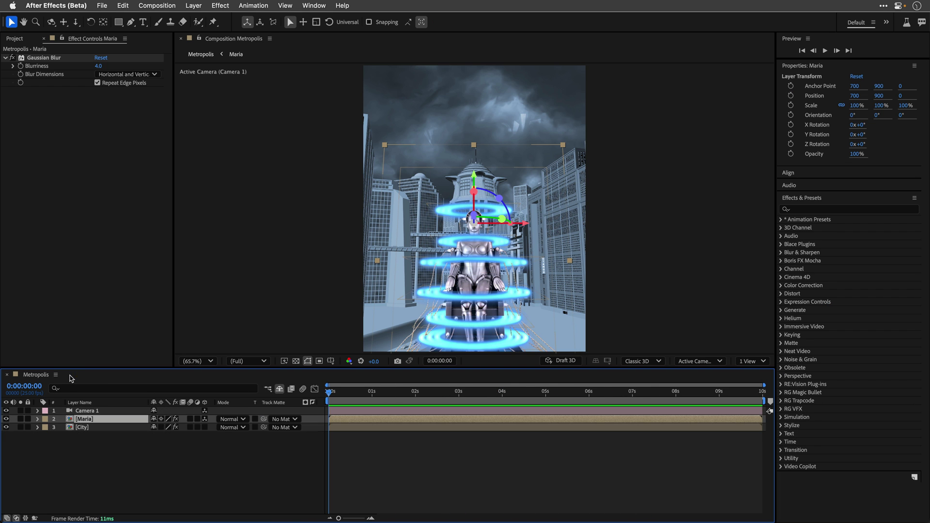
left_click(88, 463)
double_click(83, 427)
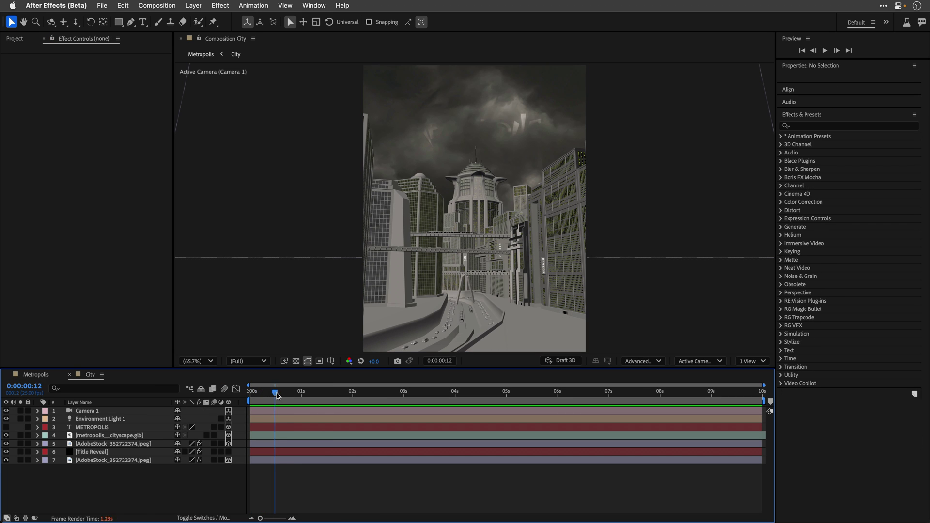
left_click_drag(342, 396, 289, 395)
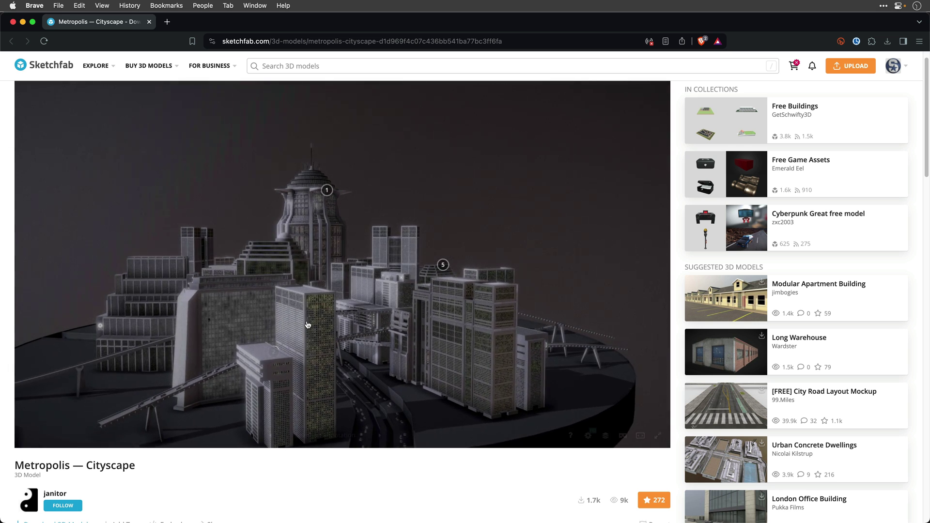
Step: Scrub Camera 1's push toward the METROPOLIS title and check it from Custom View 1
key("super+Tab")
left_click(89, 412)
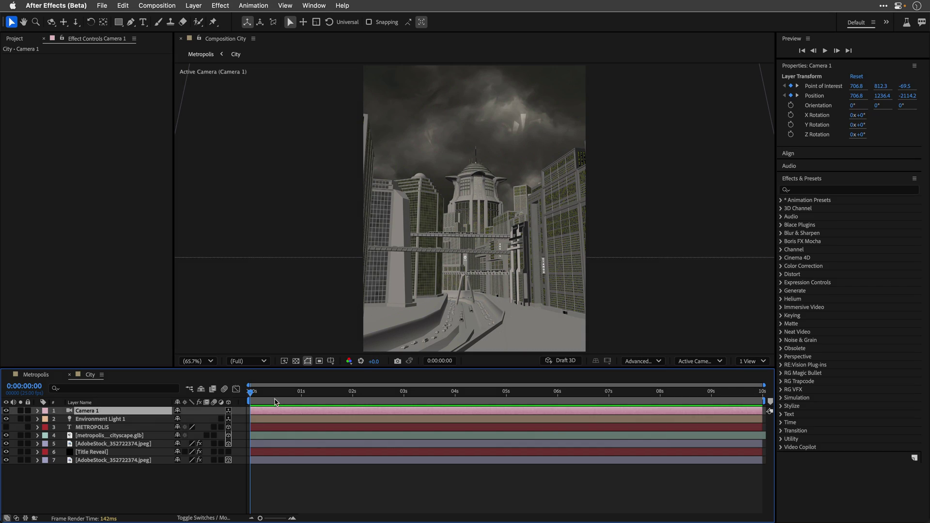
left_click_drag(379, 391, 715, 397)
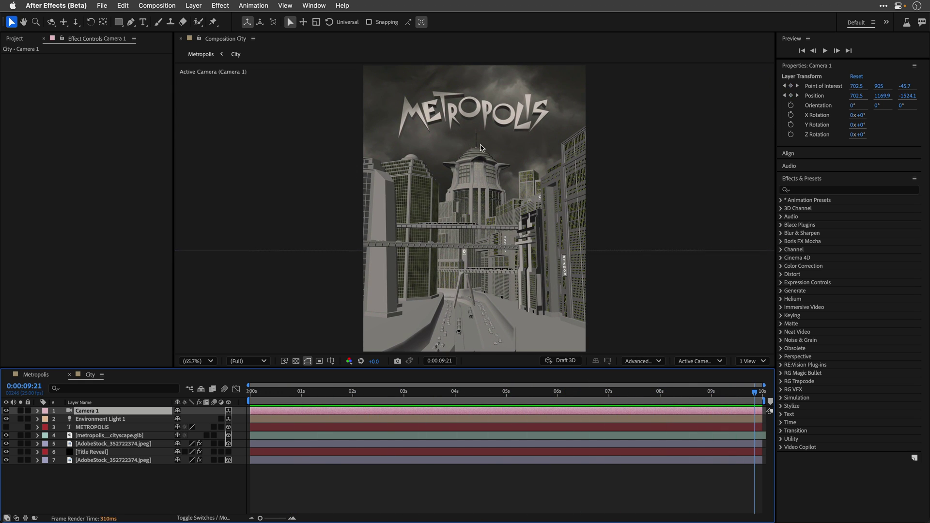
left_click_drag(649, 391, 533, 393)
key("F11")
key("F12")
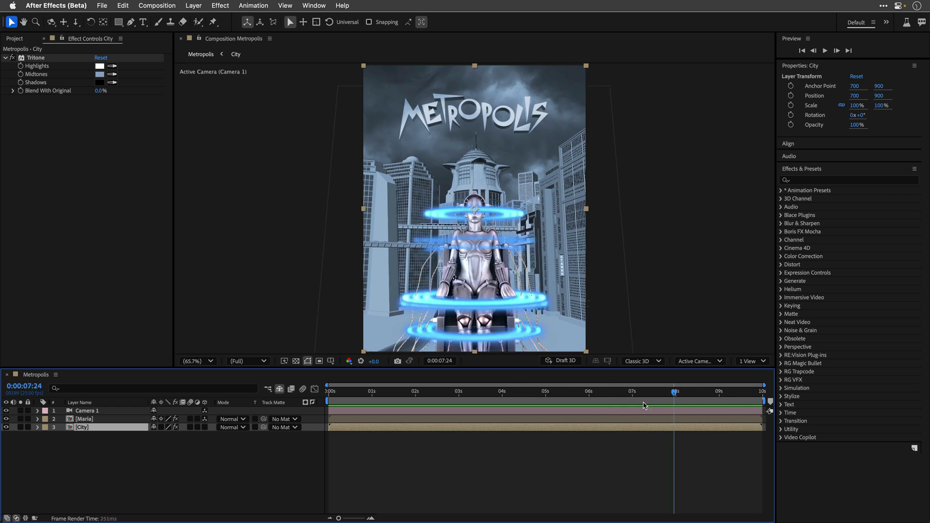
Step: Re-enable the Tritone tint effect on the City layer
left_click(184, 445)
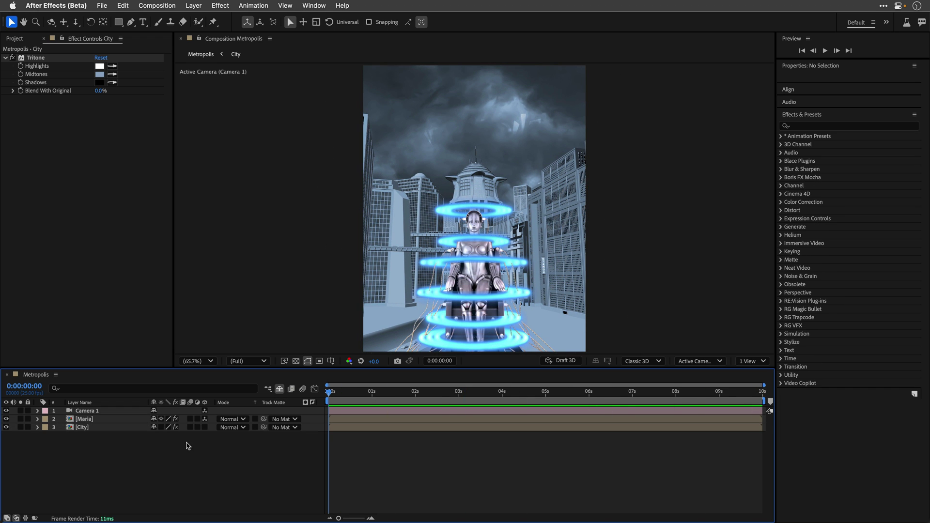
left_click(80, 429)
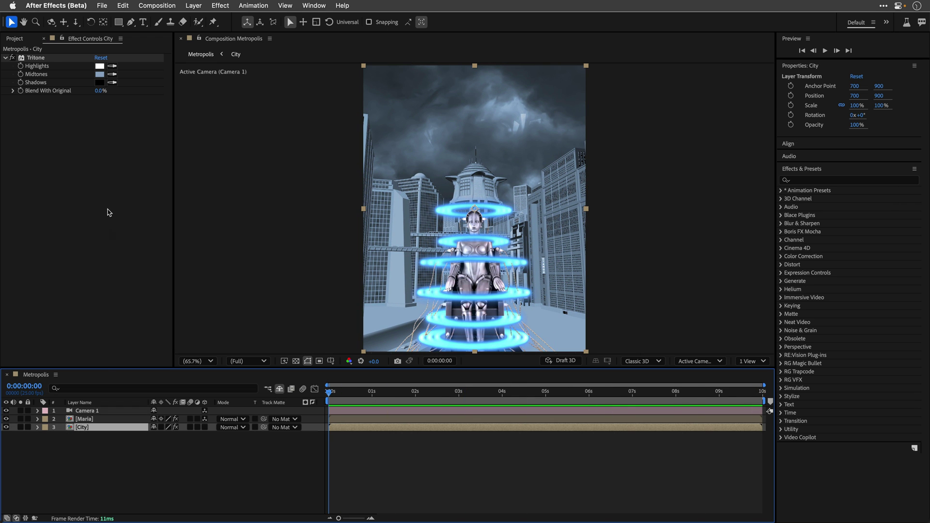
left_click(11, 60)
left_click(12, 58)
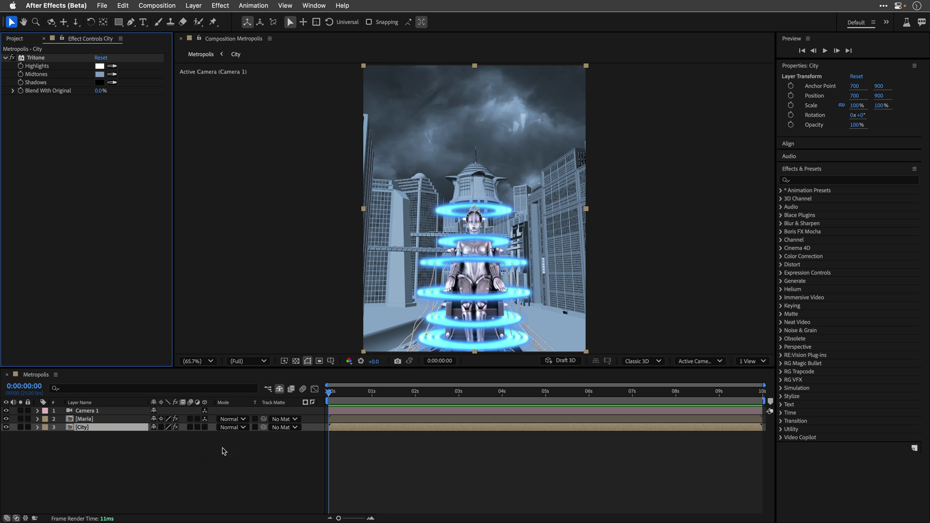
Step: Preview the poster to about three seconds, then show the 3D Channel effects for City
left_click(244, 456)
key("space")
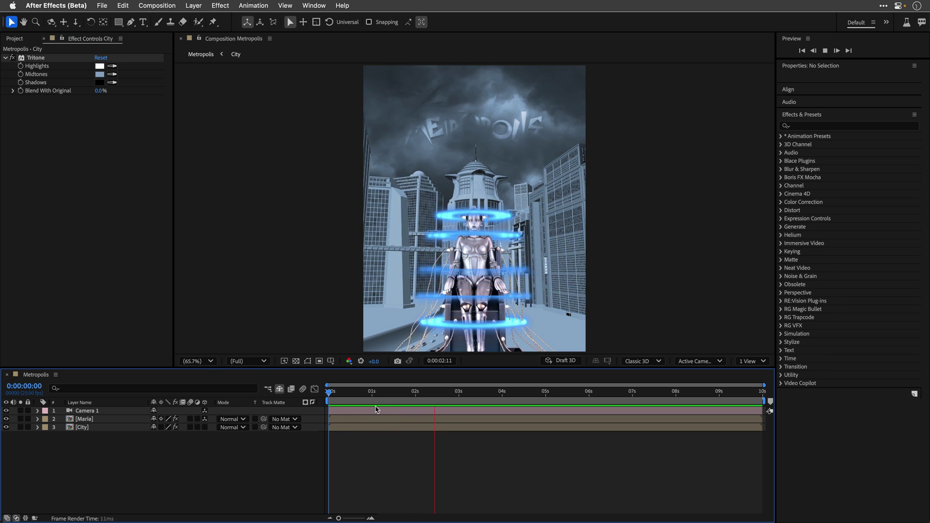
key("space")
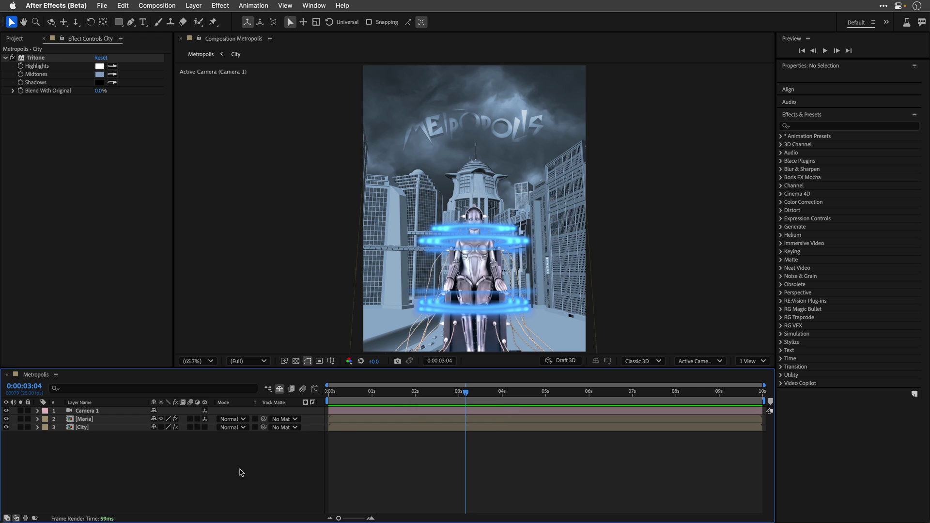
left_click(103, 431)
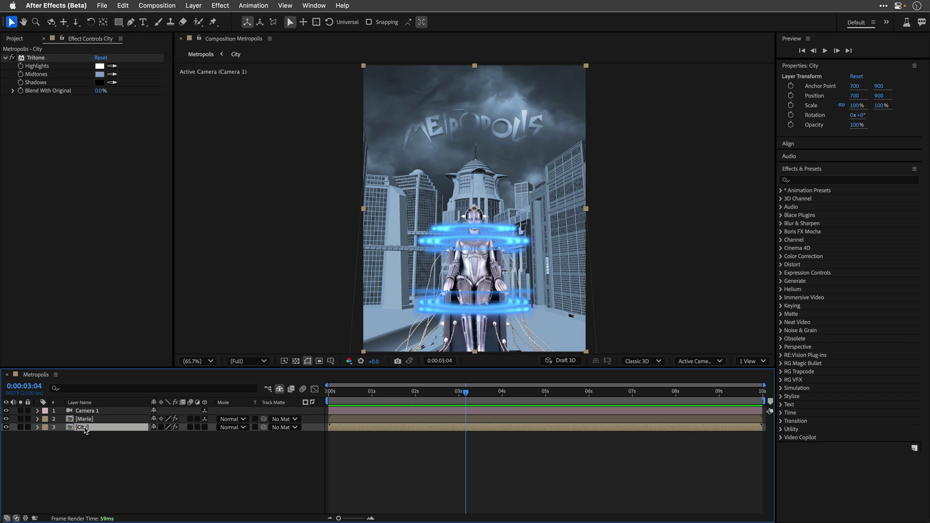
left_click(781, 199)
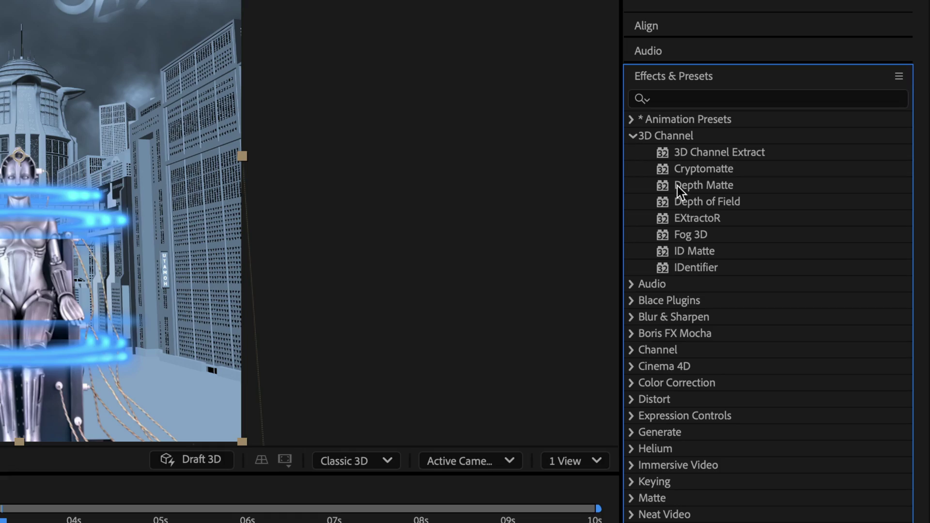
Step: Apply Depth of Field to City with Maximum Radius 20, Focal Plane Thickness 2000, Focal Plane 3500
double_click(705, 202)
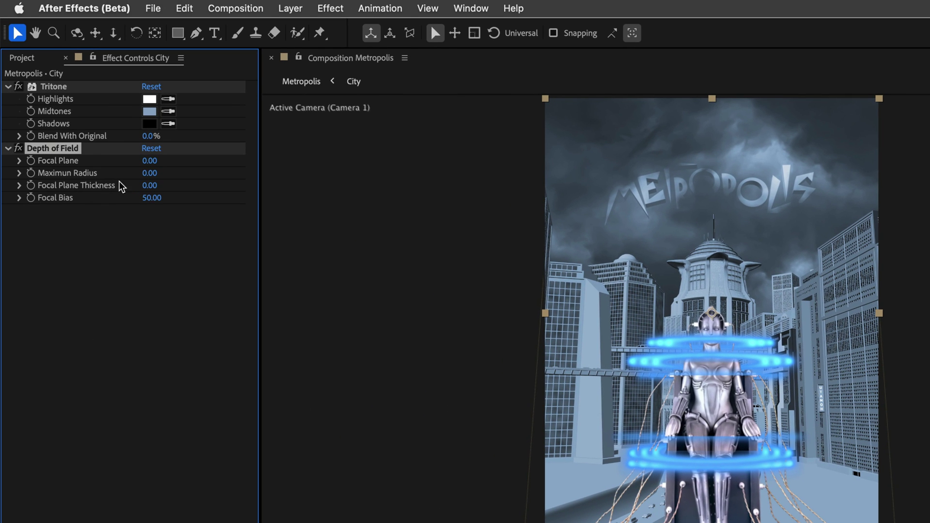
left_click(153, 173)
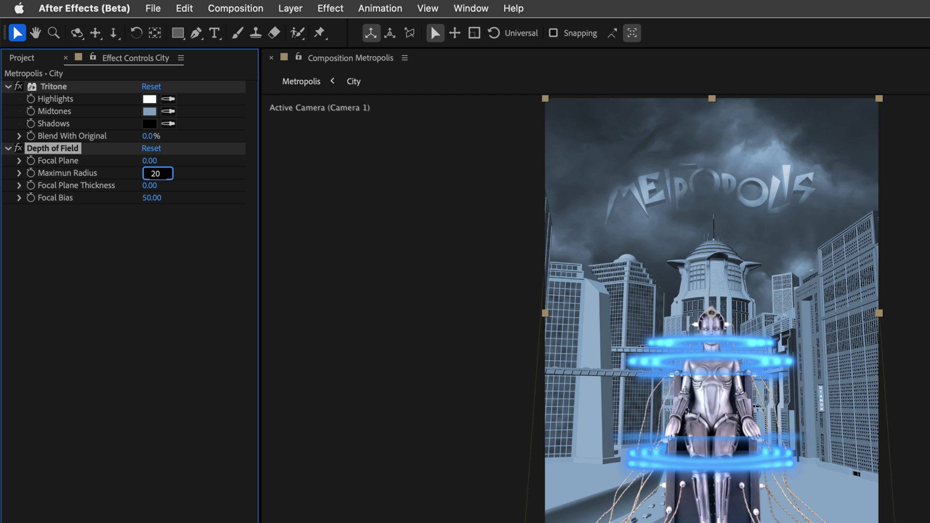
key("Tab")
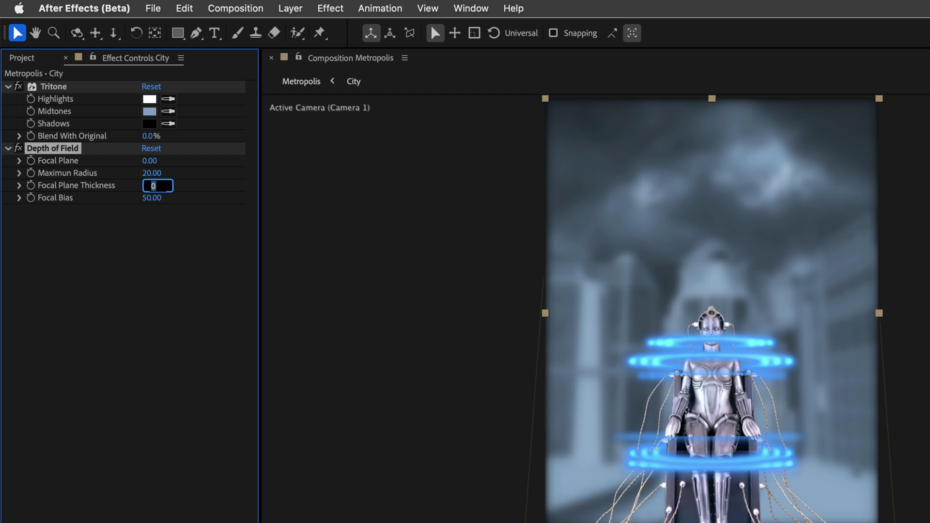
key("Return")
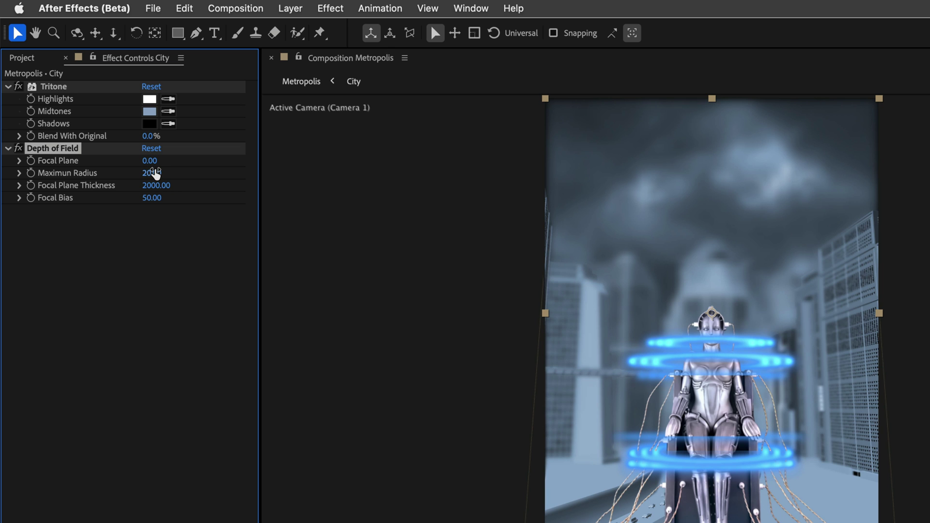
left_click_drag(150, 163, 179, 161)
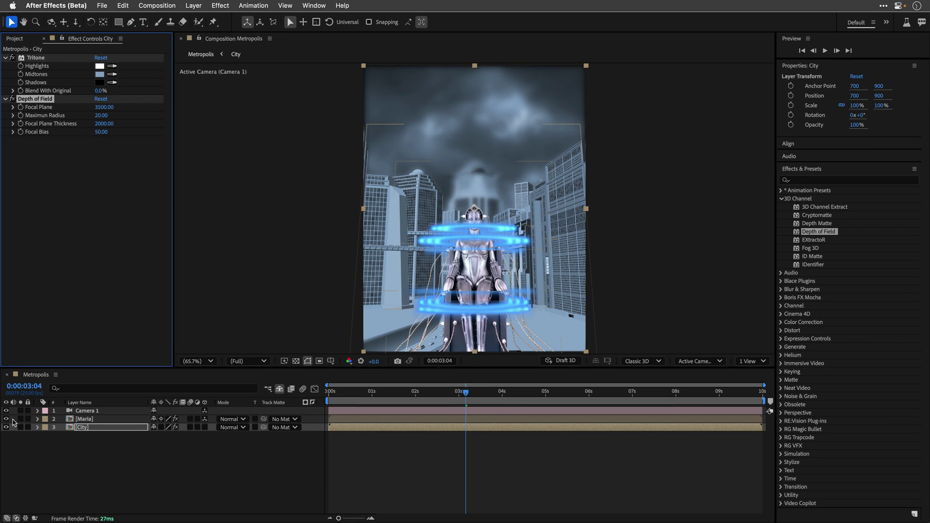
Step: Hide Maria and adjust Depth of Field to Focal Bias 53 and Focal Plane Thickness 3690
left_click(5, 419)
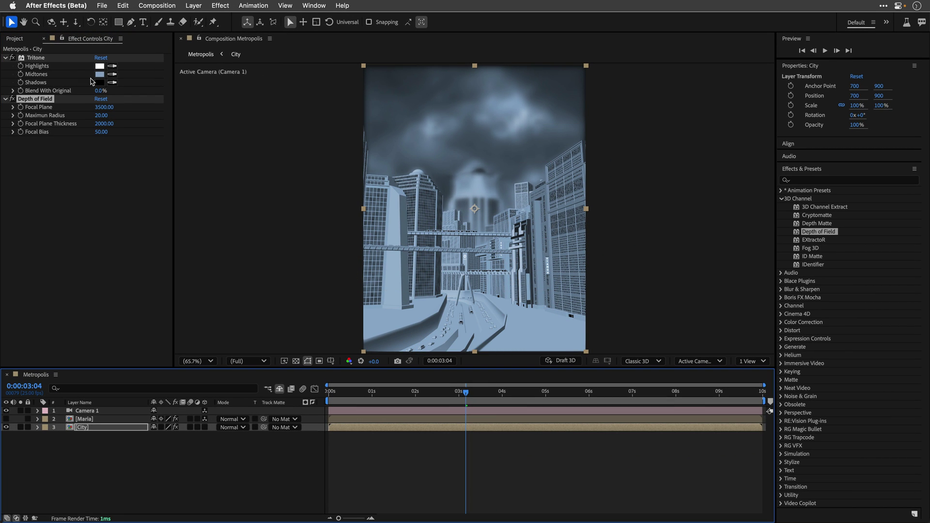
left_click_drag(103, 111, 109, 132)
left_click_drag(103, 107, 173, 124)
mouse_move(101, 132)
left_mouse_down()
mouse_move(93, 132)
mouse_move(97, 108)
mouse_move(89, 111)
mouse_move(114, 111)
mouse_move(72, 113)
mouse_move(104, 114)
left_mouse_up()
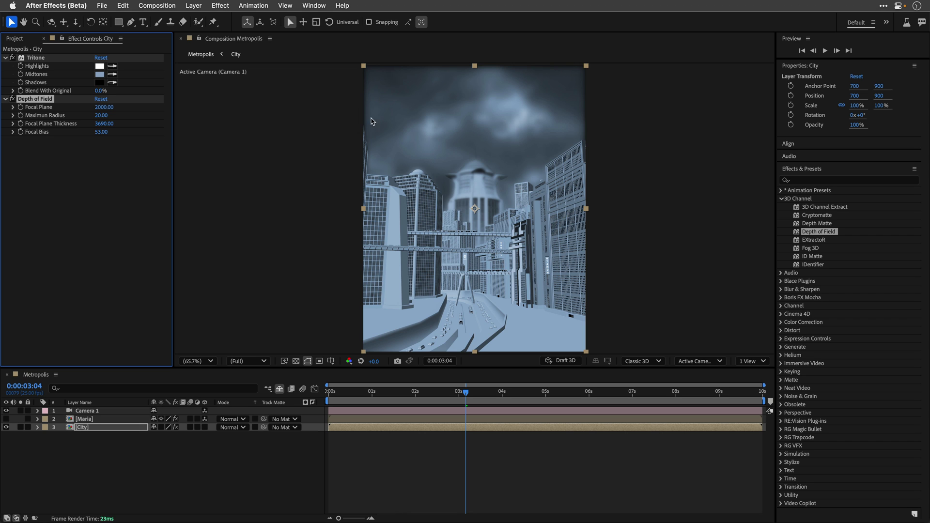
Step: Set Focal Plane to 8300, then sweep it down to -1100 to preview focus
left_click(104, 107)
type("8300")
key("Return")
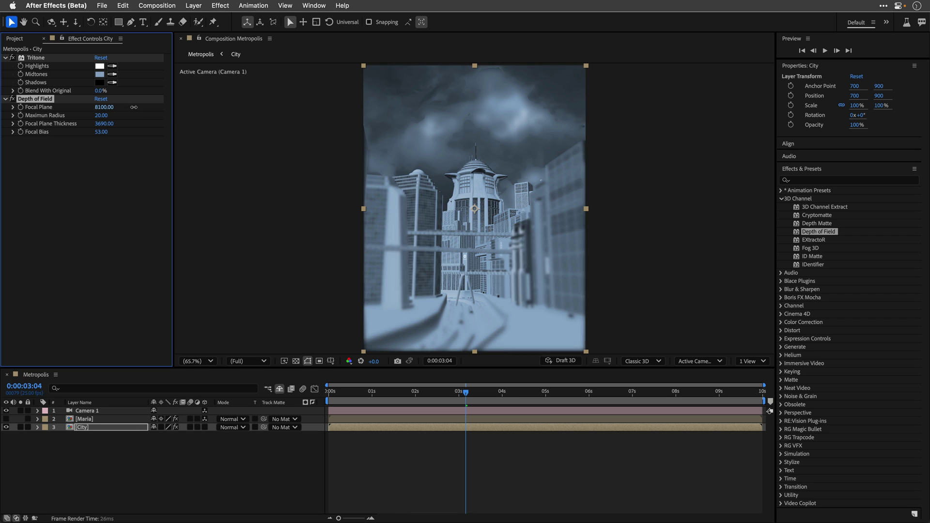
left_click_drag(134, 107, 90, 107)
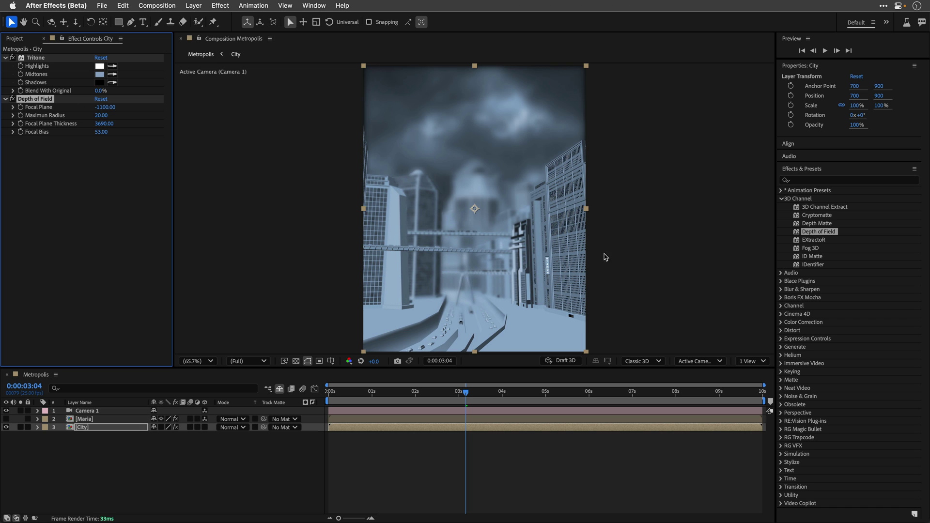
Step: Apply an inverted Depth Matte to City with Feather 3060 and Depth 4030
double_click(823, 224)
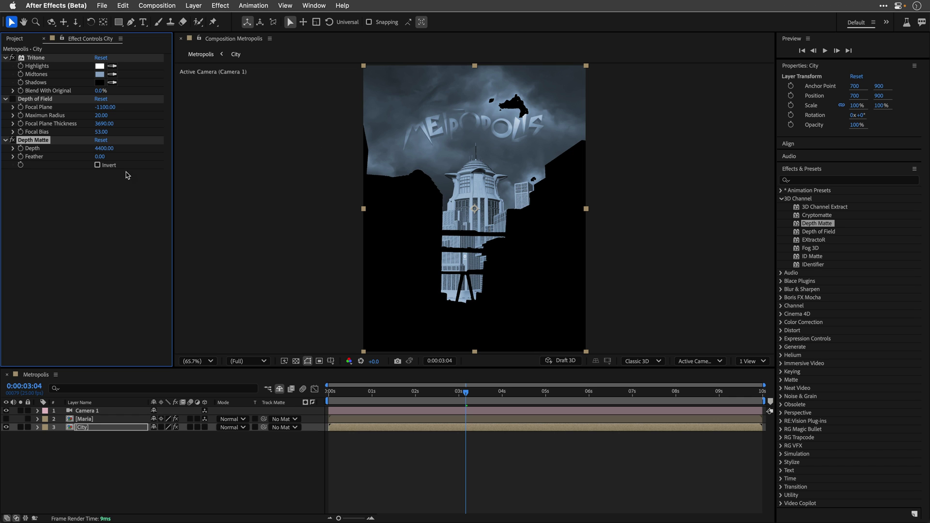
left_click_drag(98, 158, 245, 156)
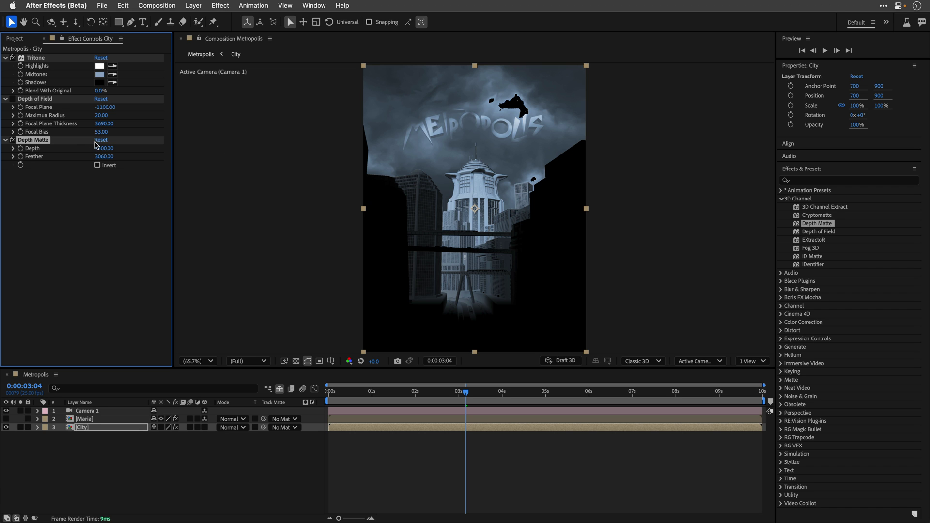
left_click(97, 165)
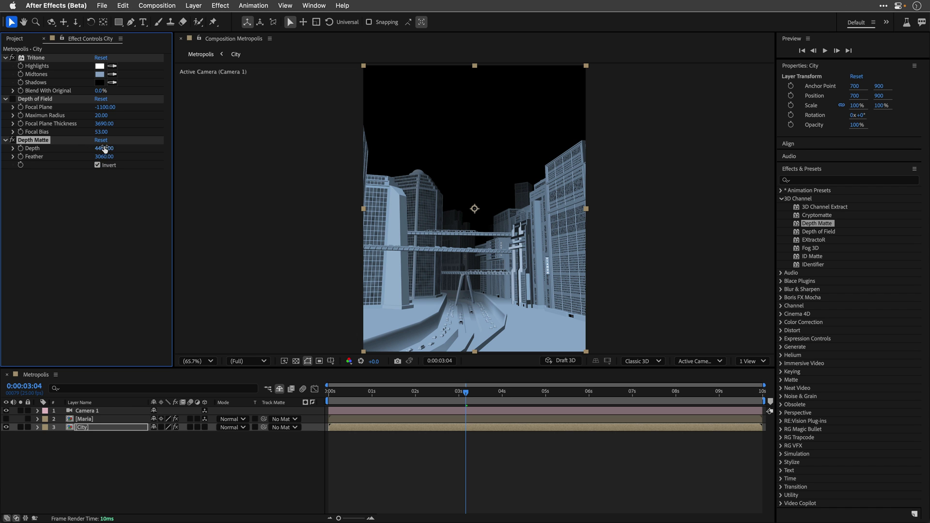
left_click_drag(106, 149, 70, 144)
Step: Test near focus with Focal Plane at -300, then switch off Depth of Field and Depth Matte
left_click(13, 99)
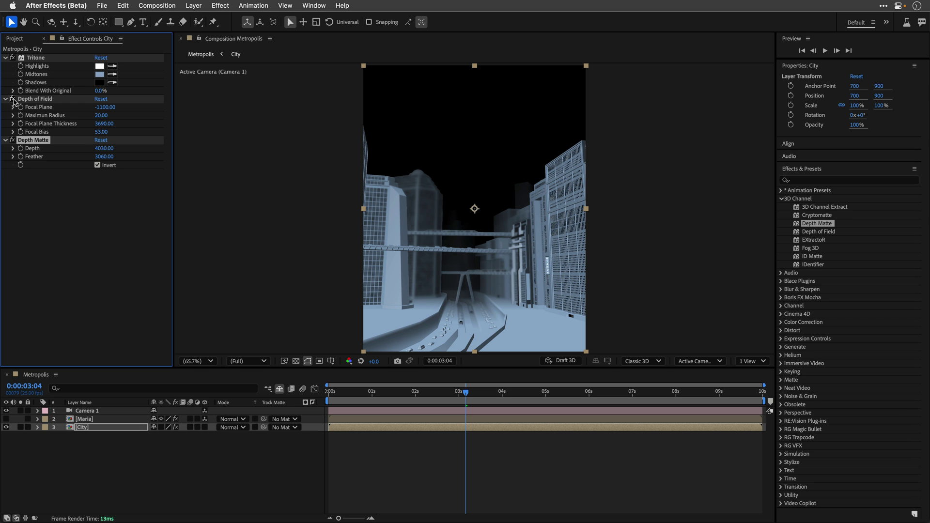
mouse_move(105, 107)
left_mouse_down()
mouse_move(67, 108)
mouse_move(116, 108)
mouse_move(104, 109)
left_mouse_up()
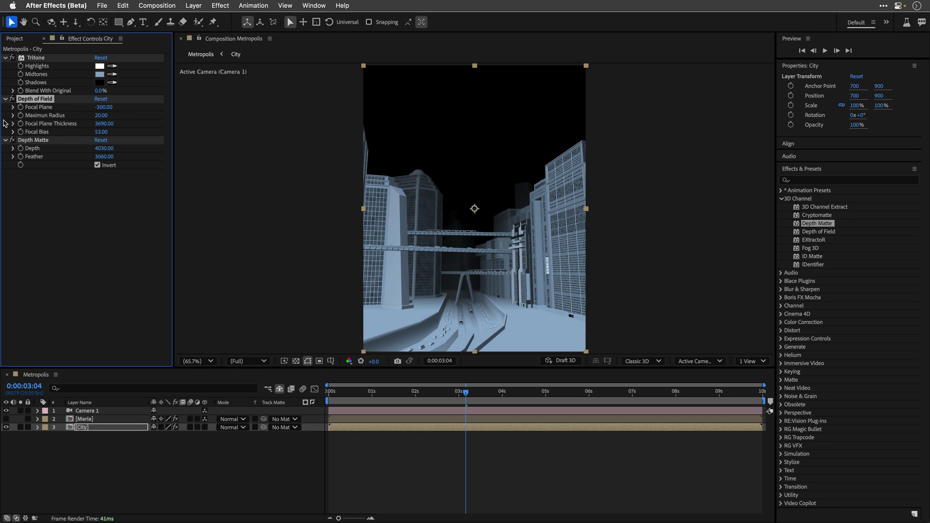
left_click(13, 98)
left_click(13, 140)
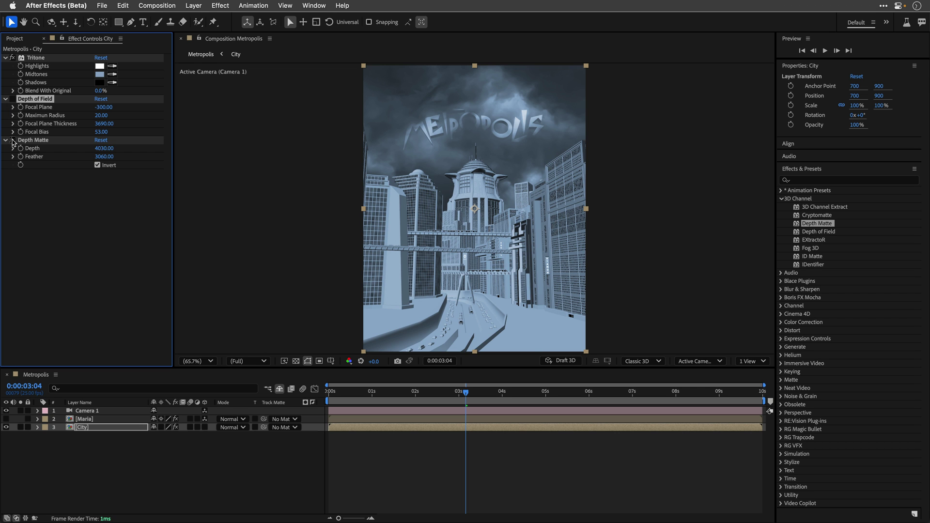
Step: Apply 3D Channel Extract to City with Black Point 7300 and White Point 300
double_click(826, 207)
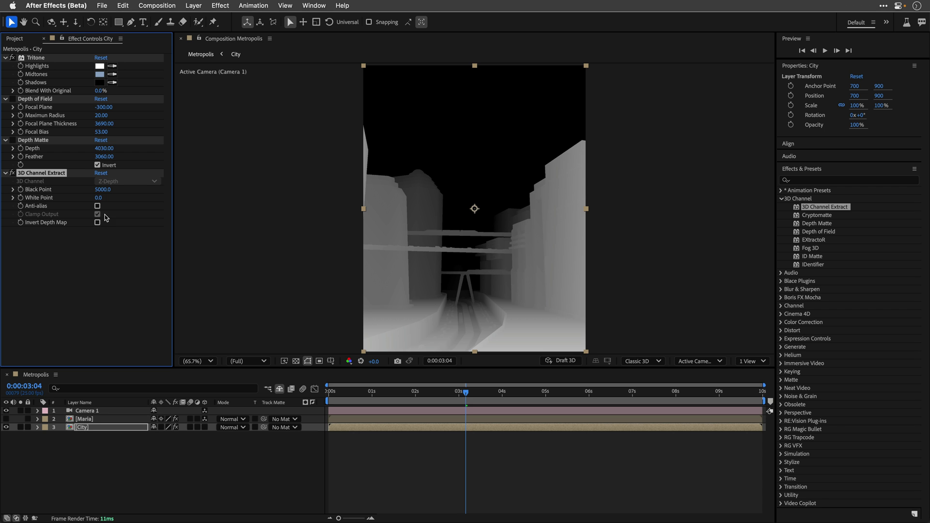
mouse_move(102, 194)
left_mouse_down()
mouse_move(127, 193)
mouse_move(99, 197)
mouse_move(101, 189)
left_mouse_up()
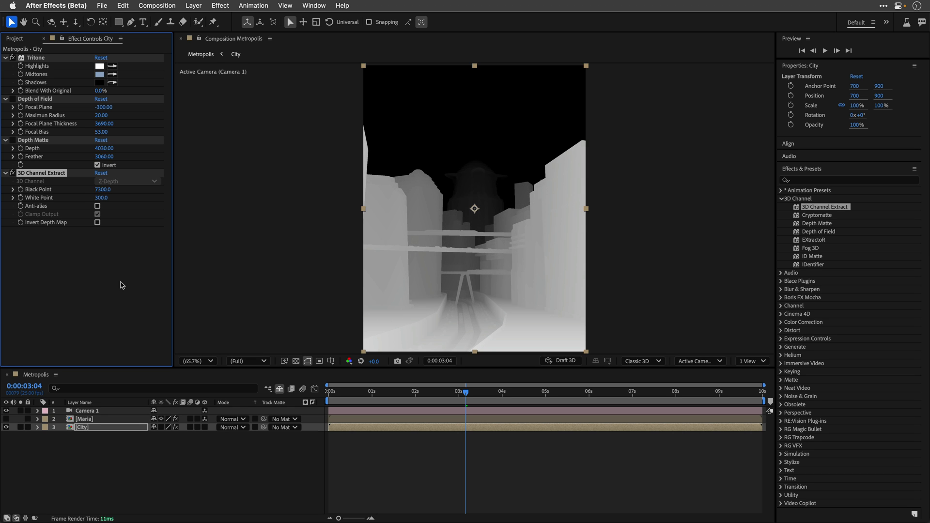
Step: Duplicate City and delete the three depth effects from the top copy
left_click(83, 428)
key("super+d")
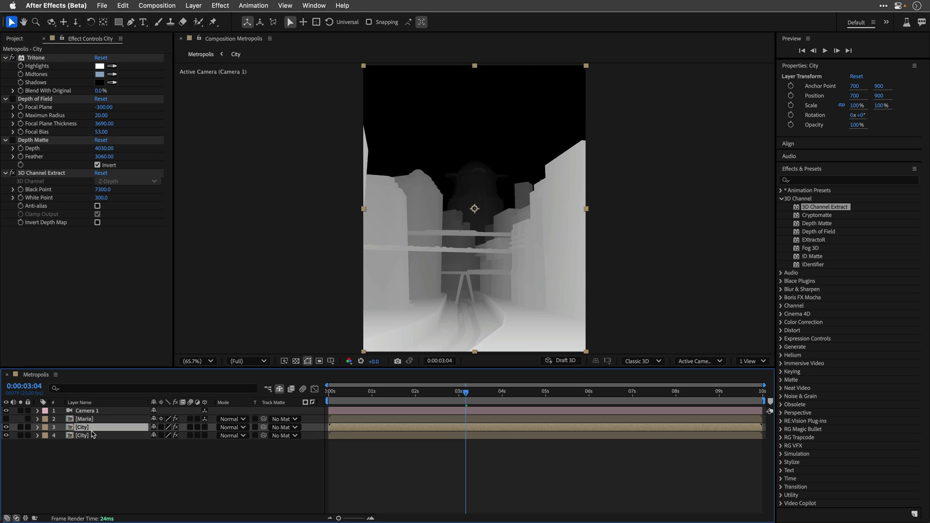
left_click(89, 264)
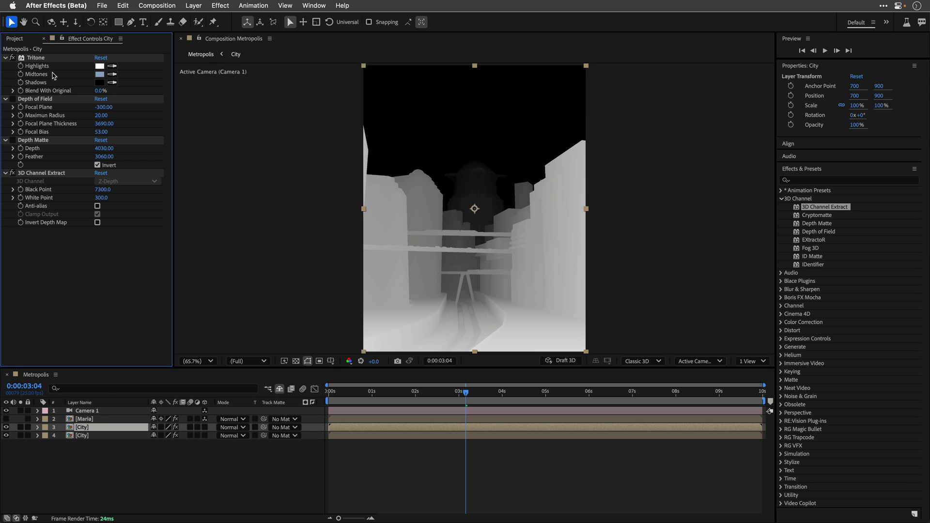
left_click(40, 99)
left_click(33, 174, "shift")
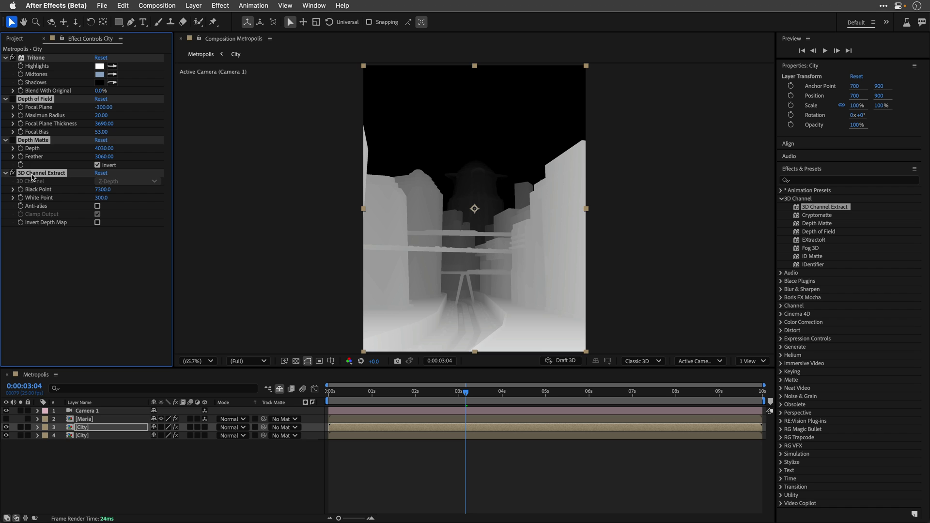
key("Delete")
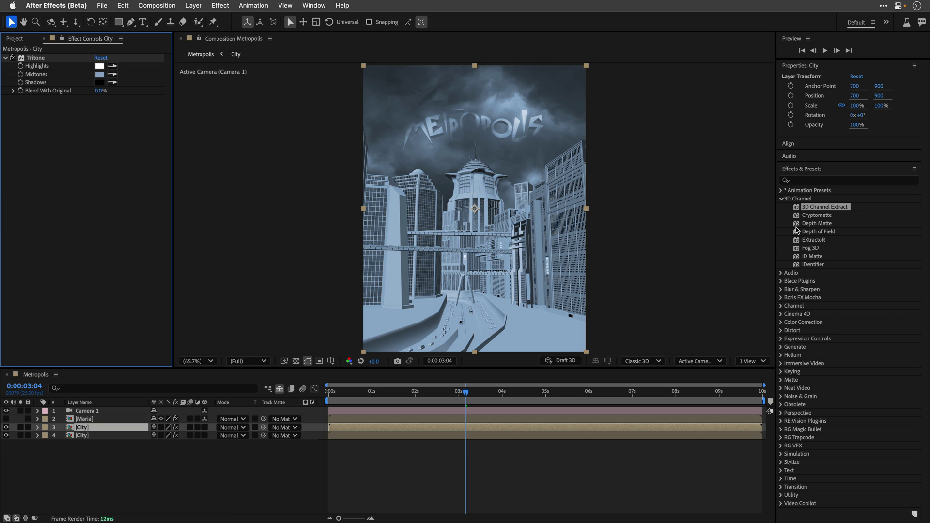
Step: Apply Camera Lens Blur to the top City copy, blur-mapped from 4. City using Effects & Masks
left_click(780, 290)
double_click(820, 306)
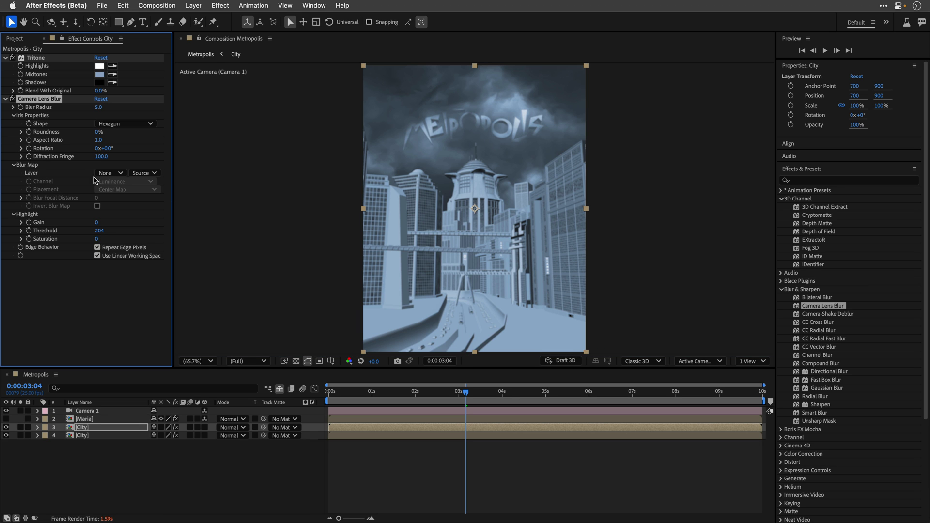
left_click(105, 174)
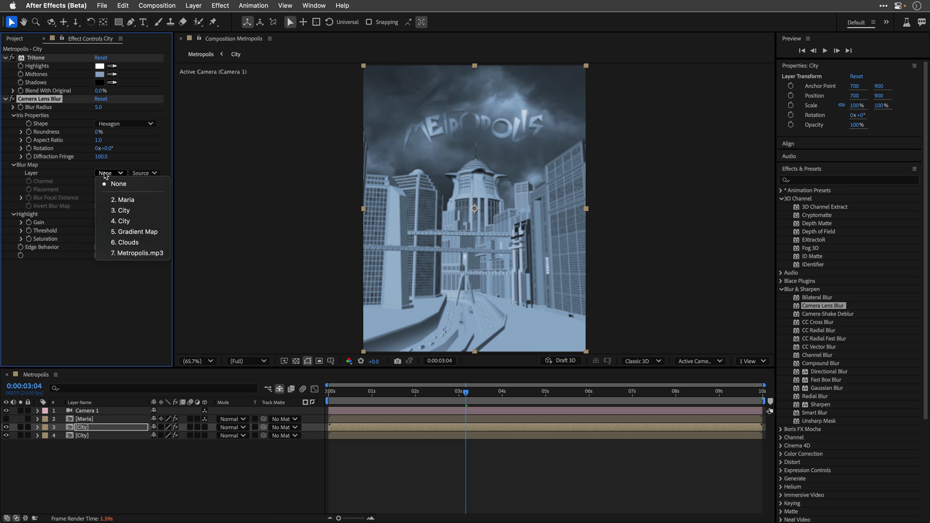
left_click(114, 222)
left_click(145, 173)
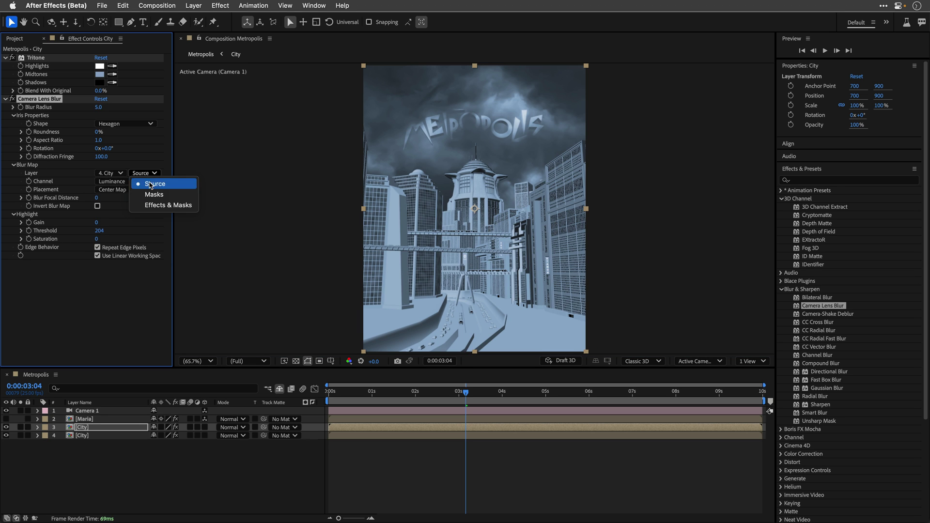
left_click(154, 205)
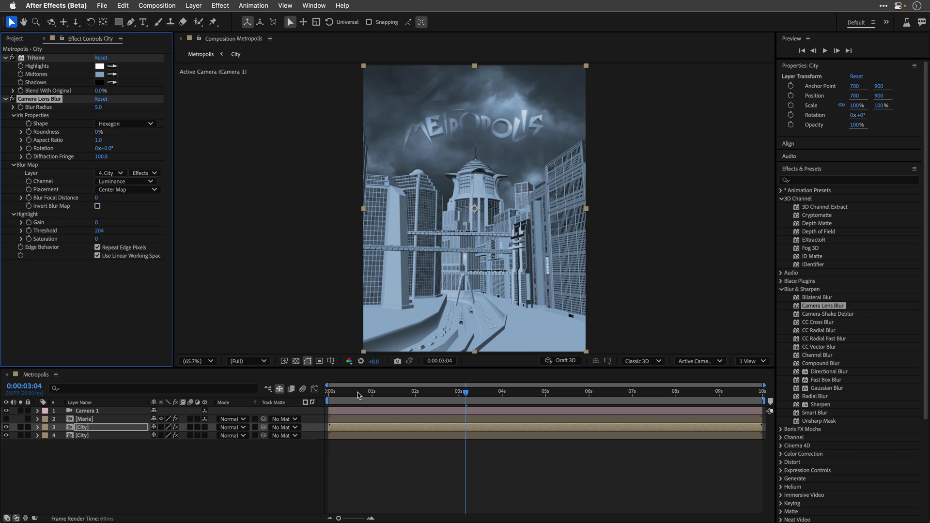
left_click_drag(473, 394, 326, 404)
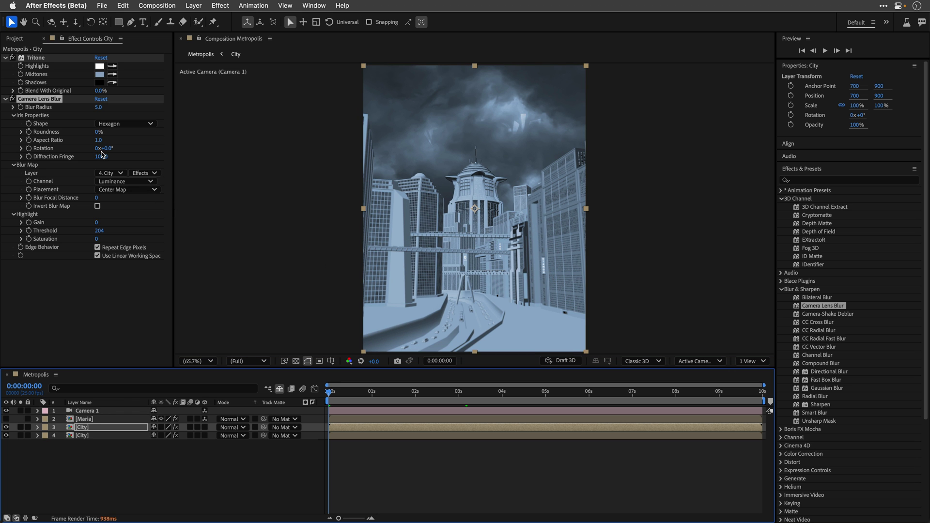
Step: Set City's Camera Lens Blur radius to 25 and Blur Focal Distance to about 158
left_click(99, 107)
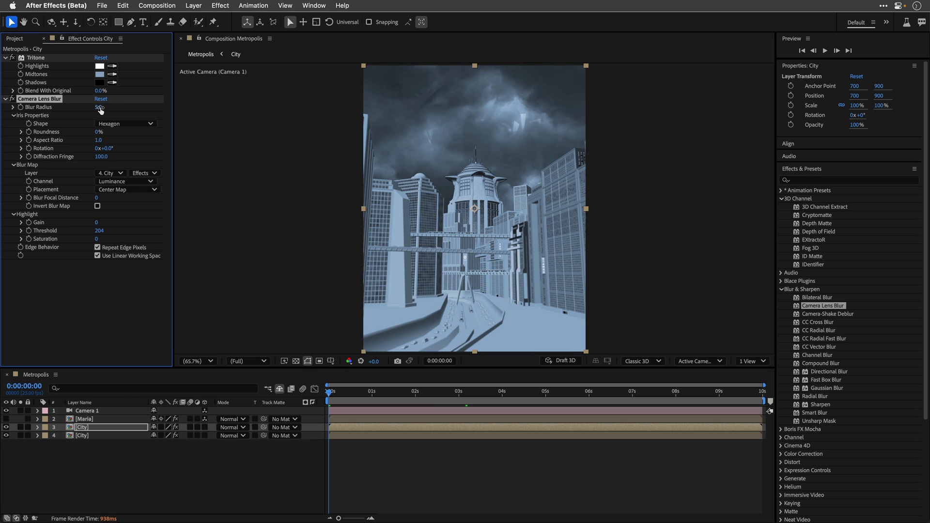
type("25")
key("Return")
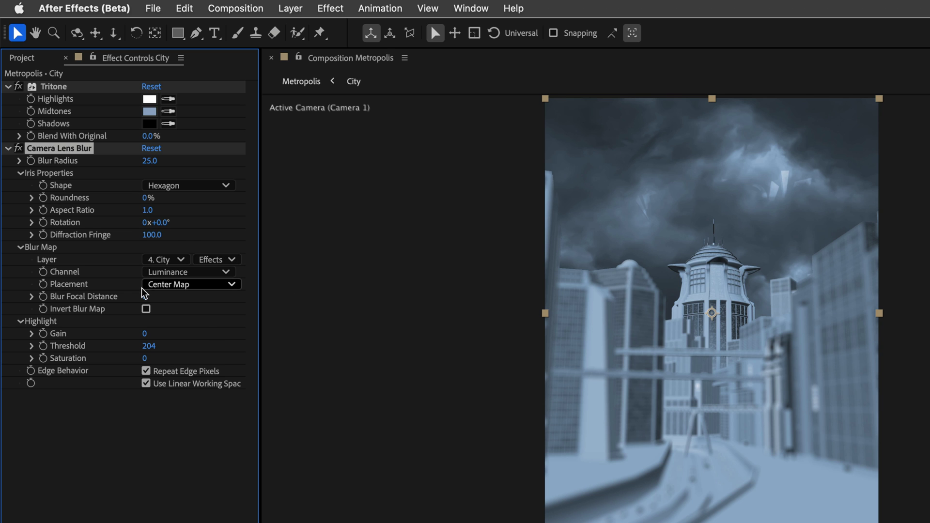
left_click_drag(146, 296, 170, 296)
left_click_drag(191, 294, 188, 294)
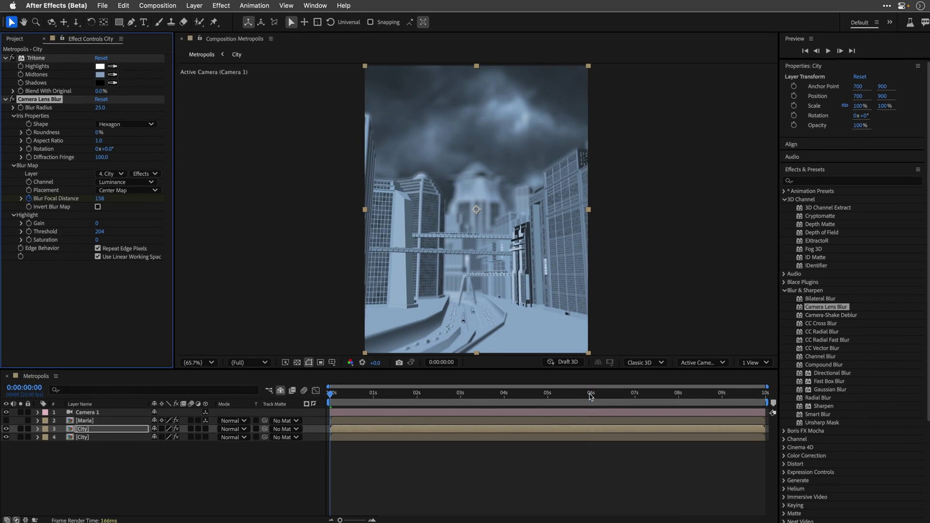
Step: At 0:00:05:24, apply Fog 3D to City with a sampled light blue colour and deeper start
left_click(686, 457)
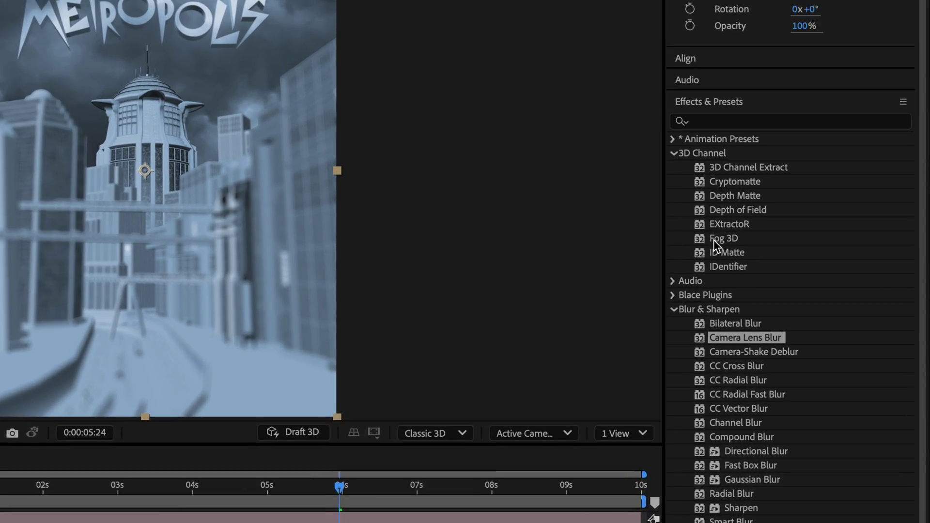
left_click(804, 249)
double_click(679, 235)
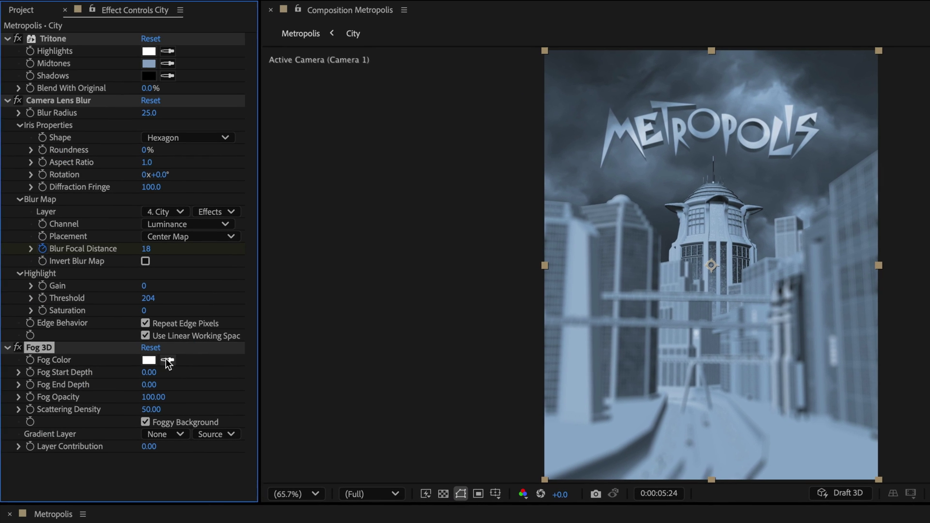
left_click(167, 360)
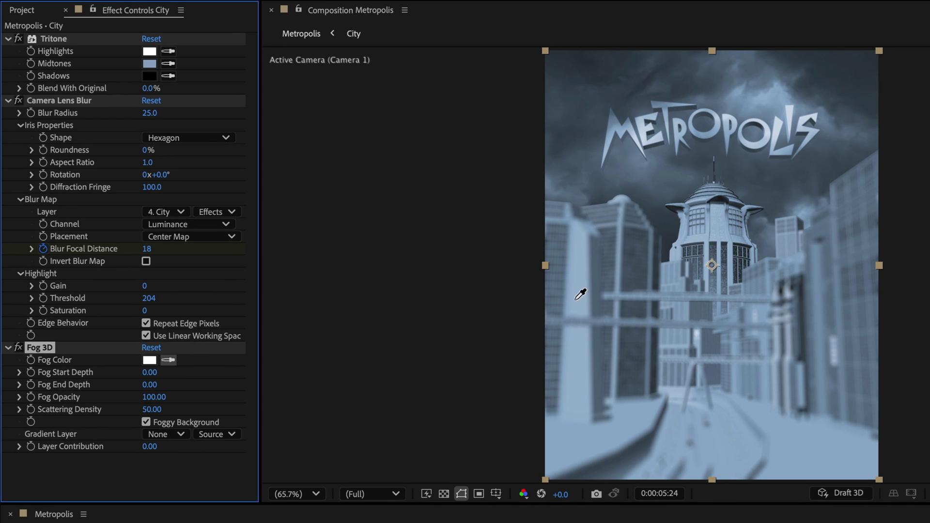
left_click(680, 237)
left_click_drag(149, 372, 400, 374)
Step: Resample the fog colour from the dark sky and set Fog Start Depth to 4970
left_click(168, 360)
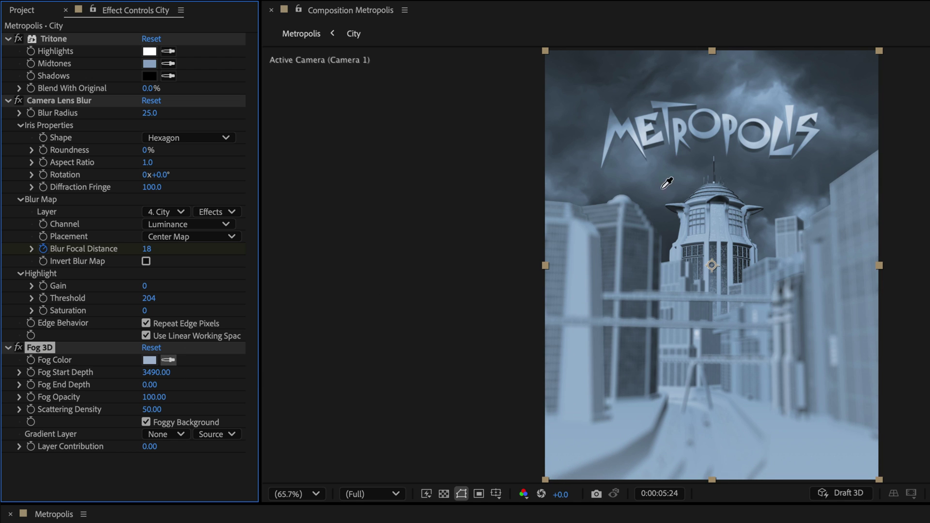
left_click(657, 207)
left_click_drag(156, 372, 272, 365)
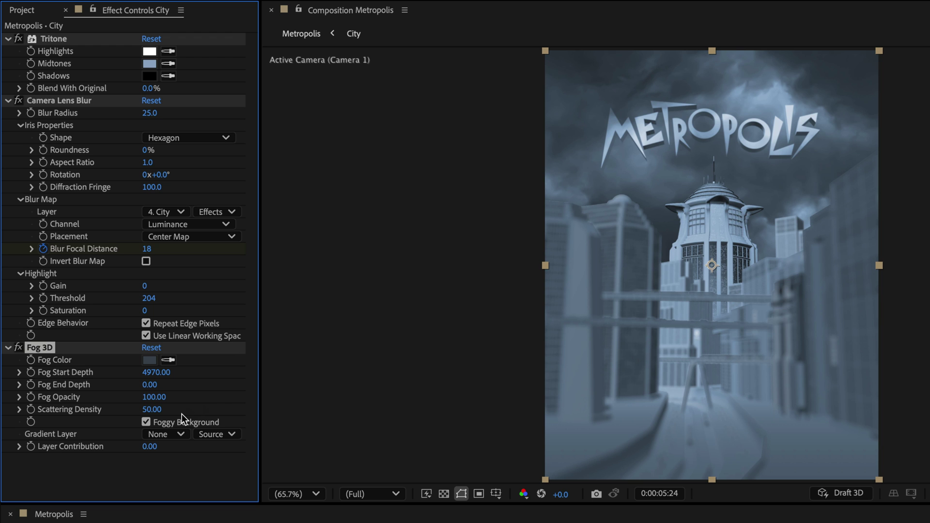
Step: Reveal the shy layers and solo the Gradient Map layer to inspect it, then hide it again
left_click(174, 434)
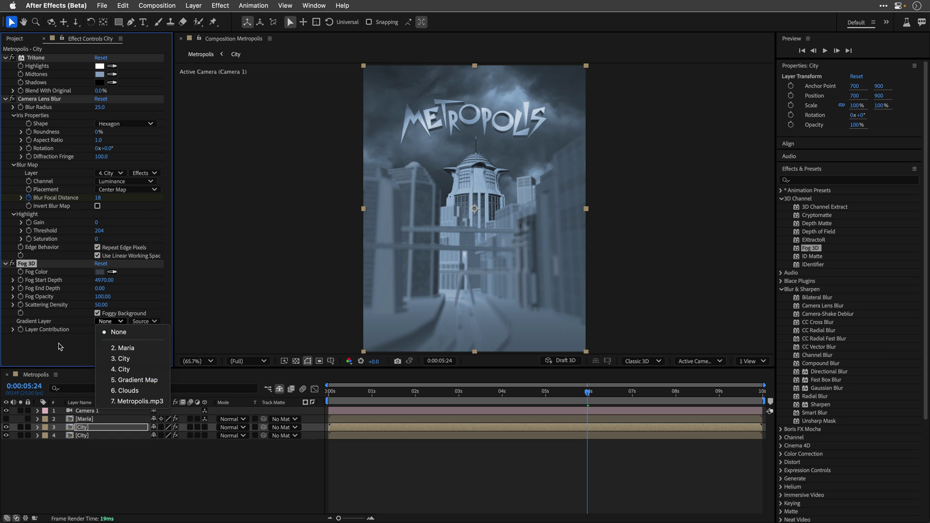
left_click(58, 343)
left_click(279, 390)
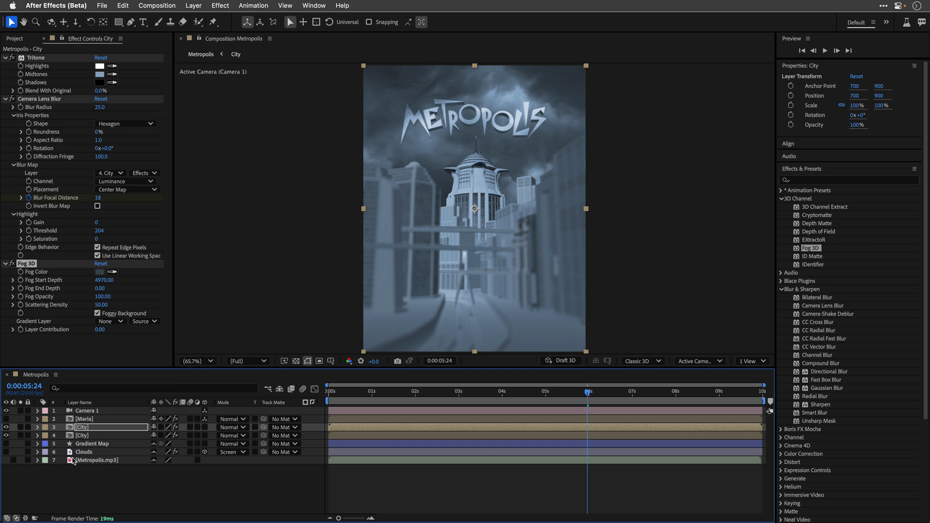
left_click(87, 444)
left_click(6, 443)
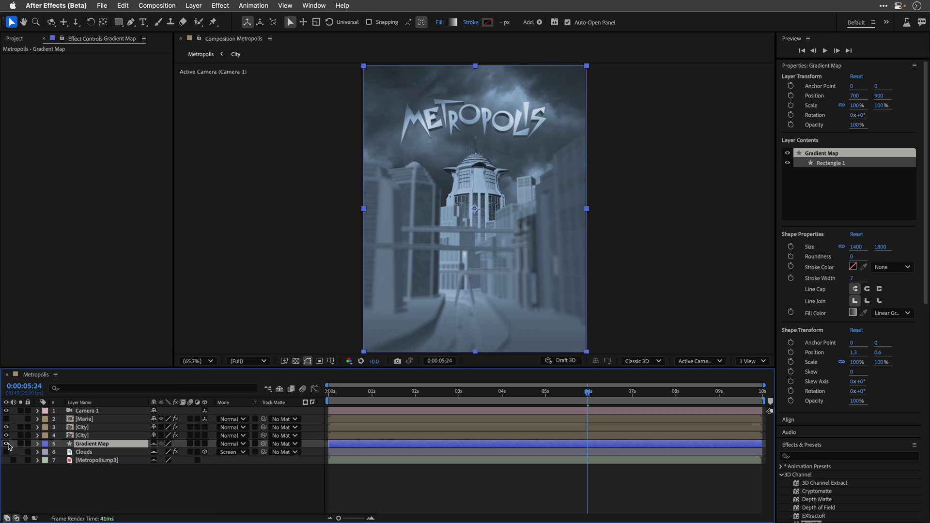
left_click(20, 444)
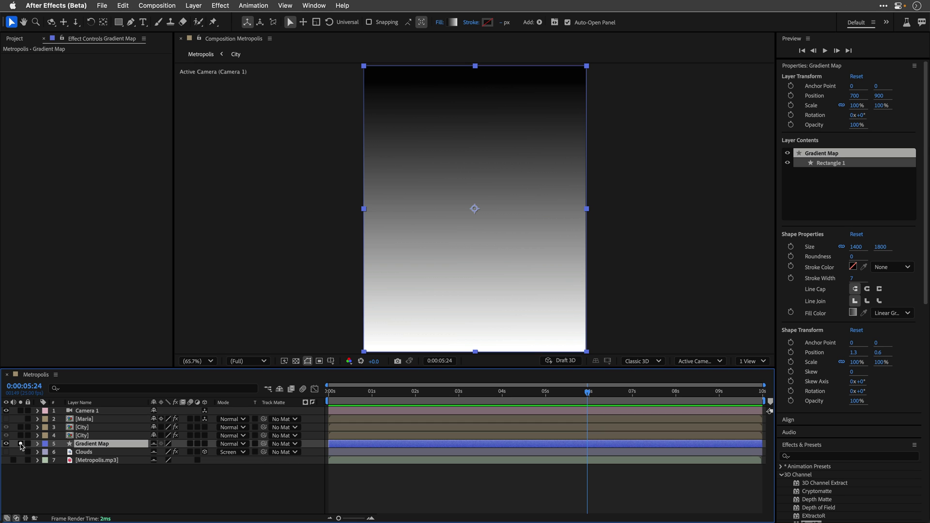
left_click(21, 443)
left_click(6, 444)
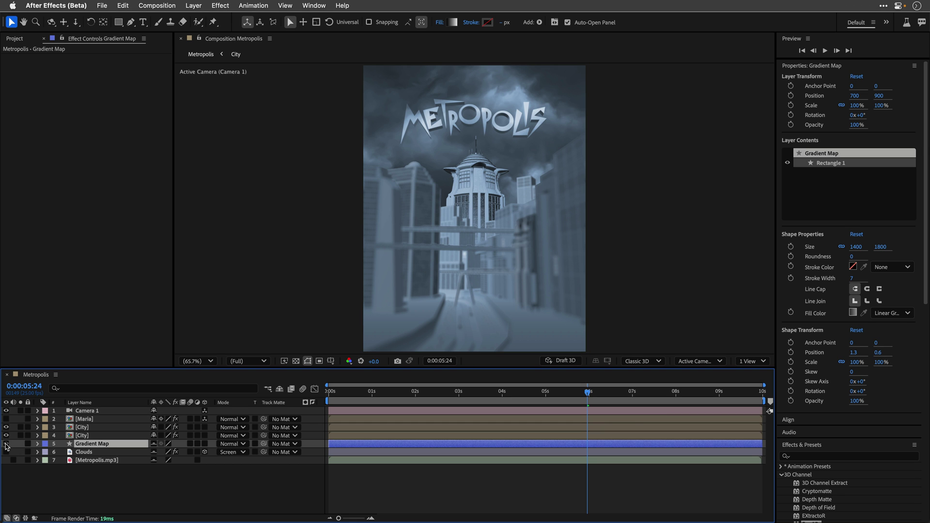
Step: Set City's Fog 3D Gradient Layer to 5. Gradient Map with Layer Contribution 100
left_click(83, 428)
left_click(108, 323)
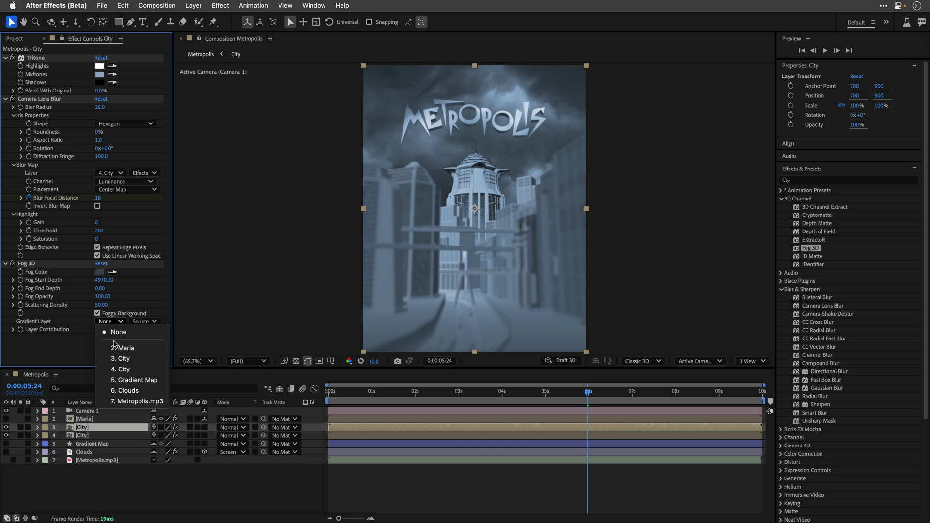
left_click(133, 380)
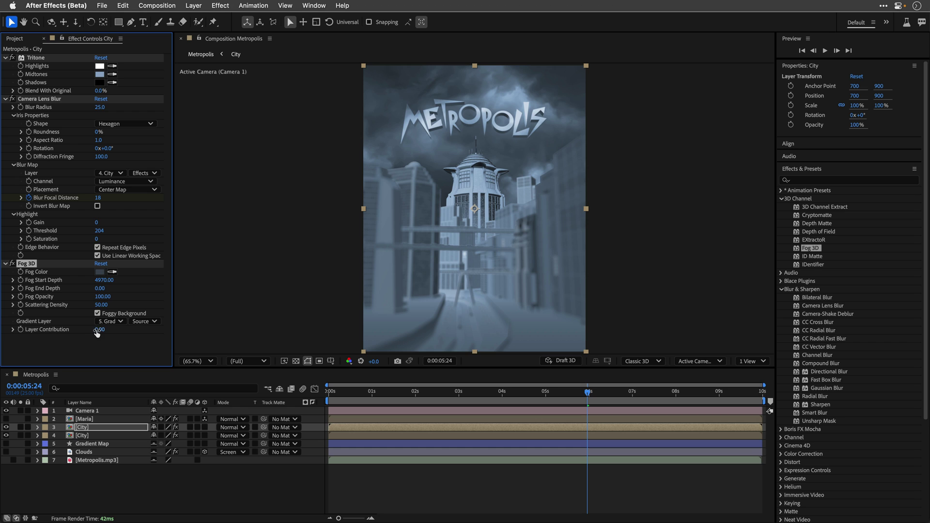
left_click_drag(99, 330, 169, 330)
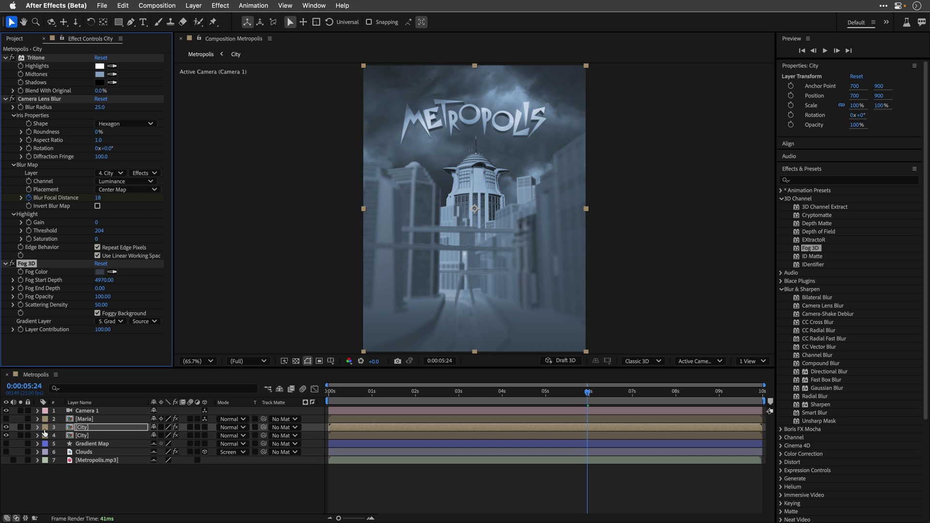
Step: Compare City with its effects off and back on, then show the Maria robot layer
left_click(176, 428)
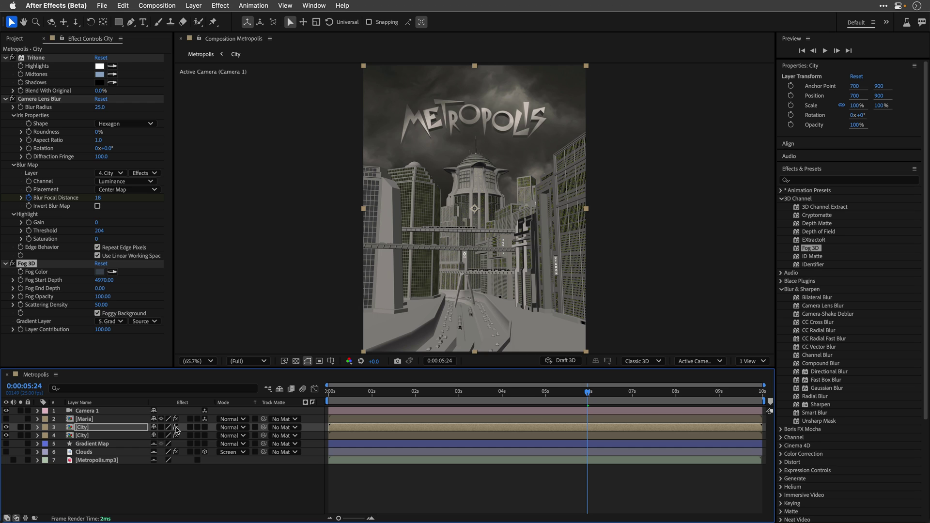
left_click(176, 427)
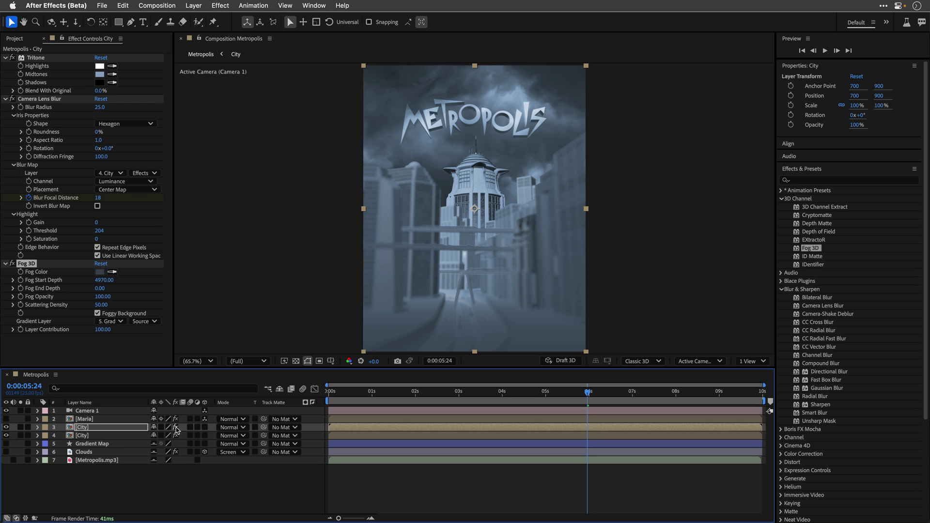
left_click(5, 419)
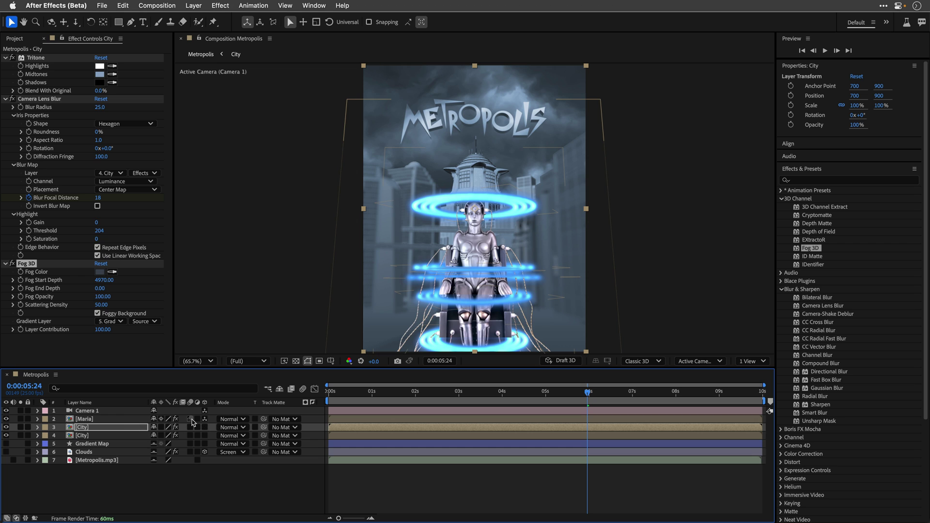
Step: Show the Clouds mist layer and move it to the top of the layer stack
left_click(102, 451)
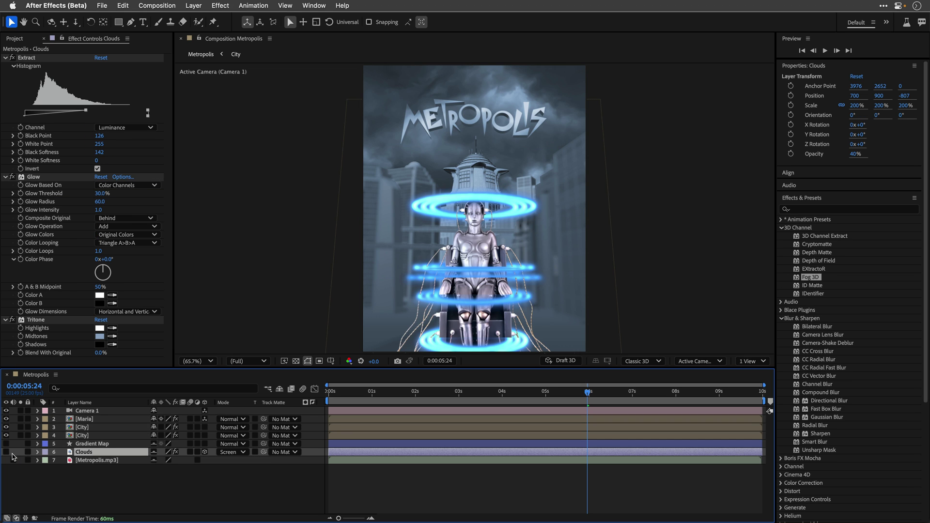
left_click(6, 452)
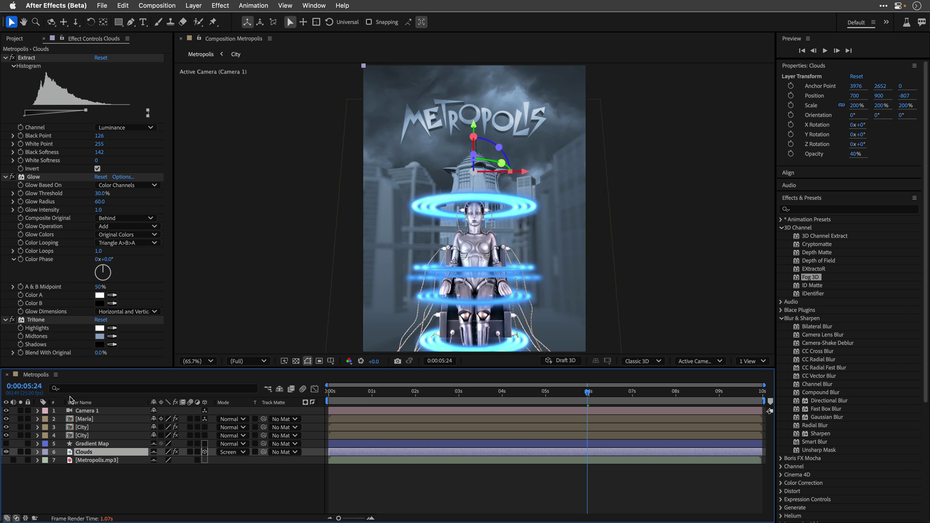
left_click_drag(87, 453, 107, 409)
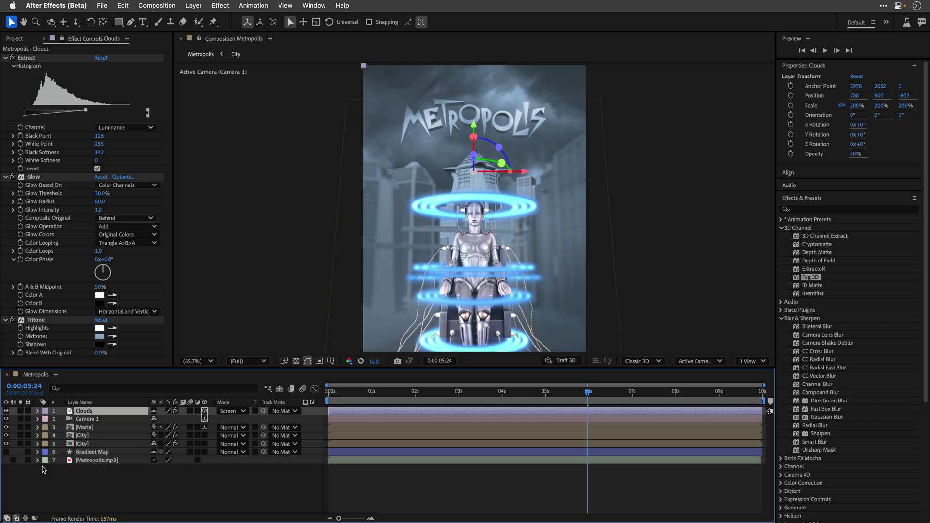
Step: Switch on the Metropolis.mp3 audio and return the playhead to the first frame
left_click(14, 461)
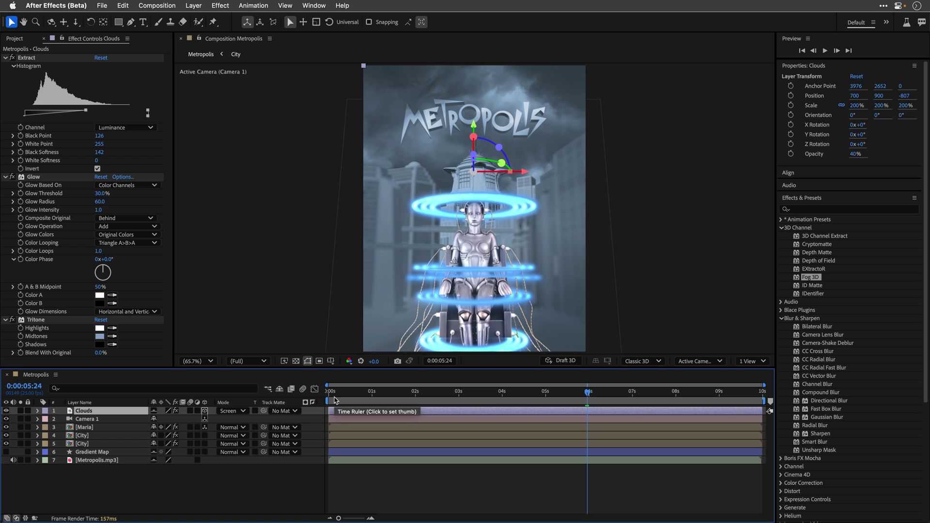
left_click_drag(334, 398, 320, 400)
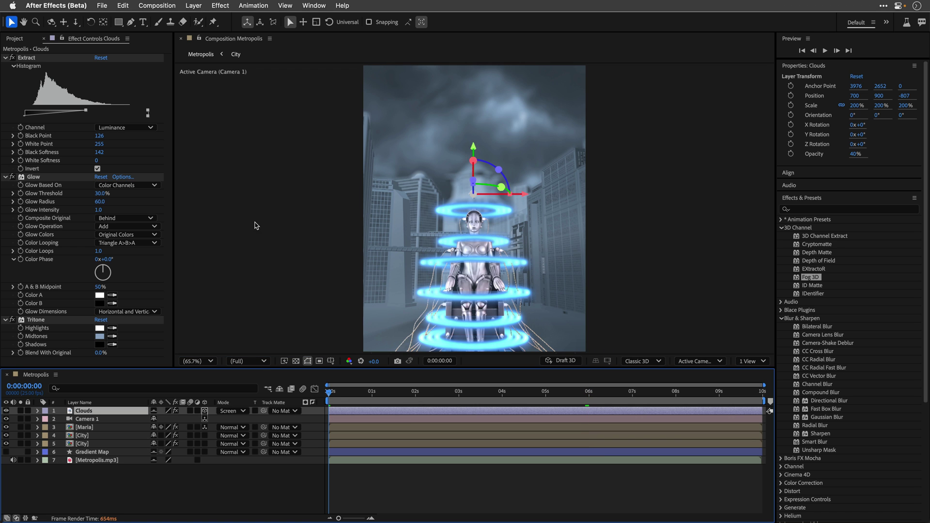